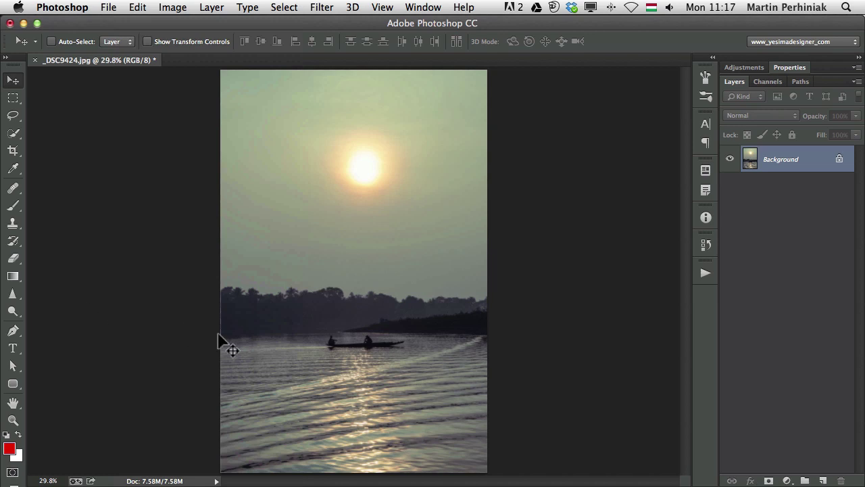
- Add a new layer and draw a linear red-to-transparent gradient on it from the upper sky down to just above the treeline
click(823, 481)
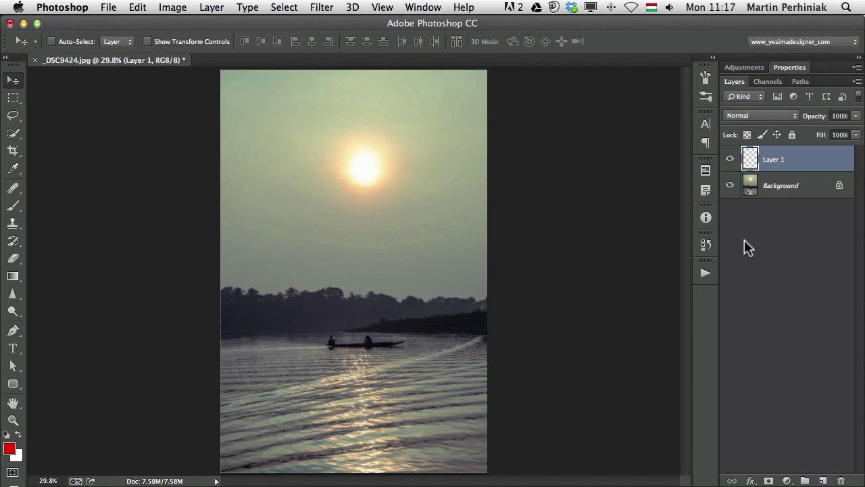
click(14, 277)
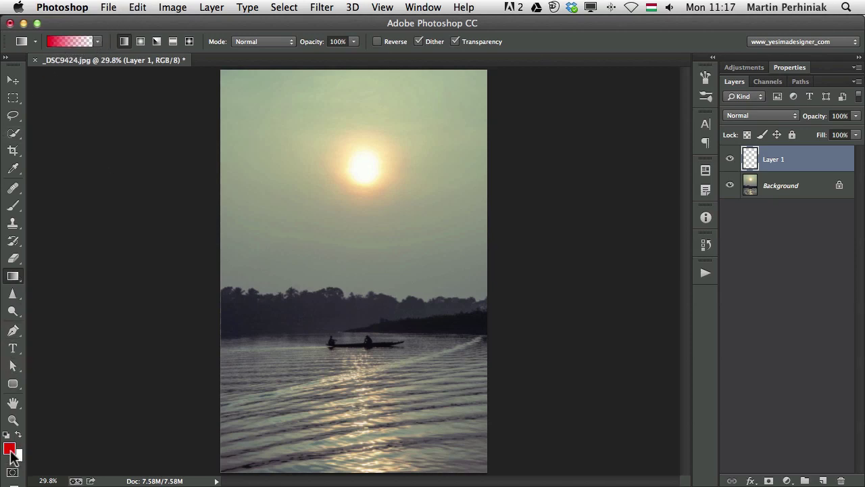
click(97, 42)
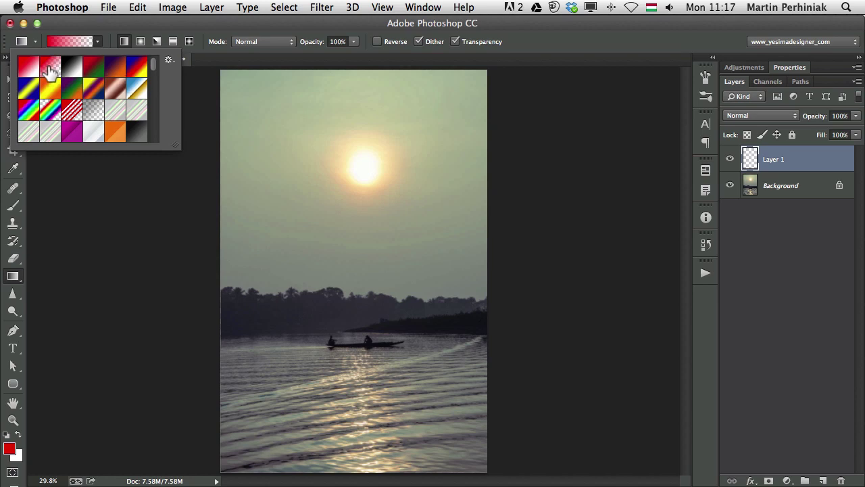
click(82, 21)
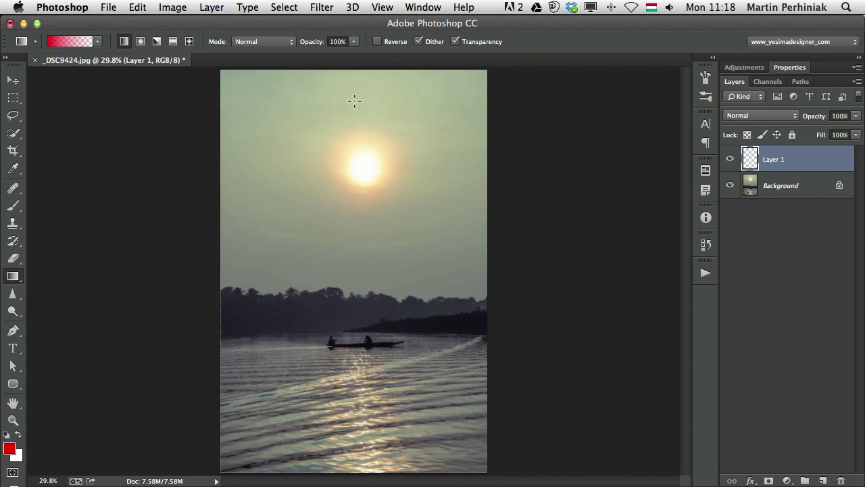
drag(354, 100, 357, 283)
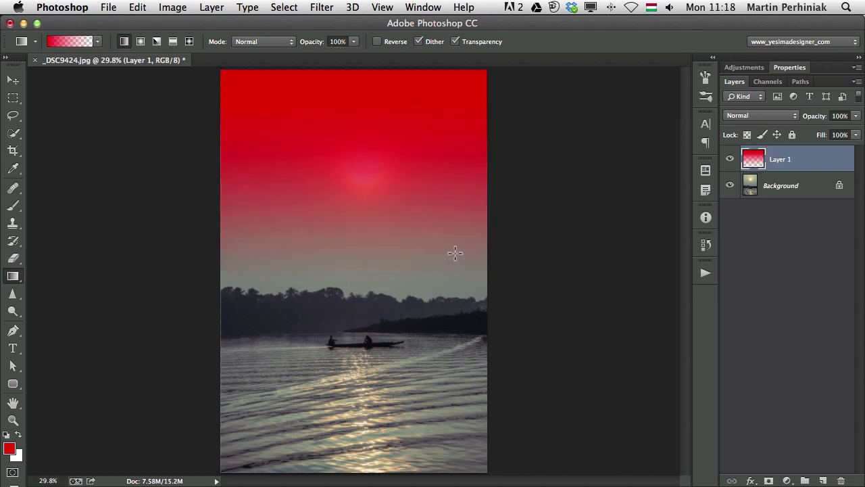
- Set the red gradient layer's blend mode to Overlay, comparing the image with the gradient and photo layers hidden and shown
click(731, 160)
click(730, 159)
click(731, 186)
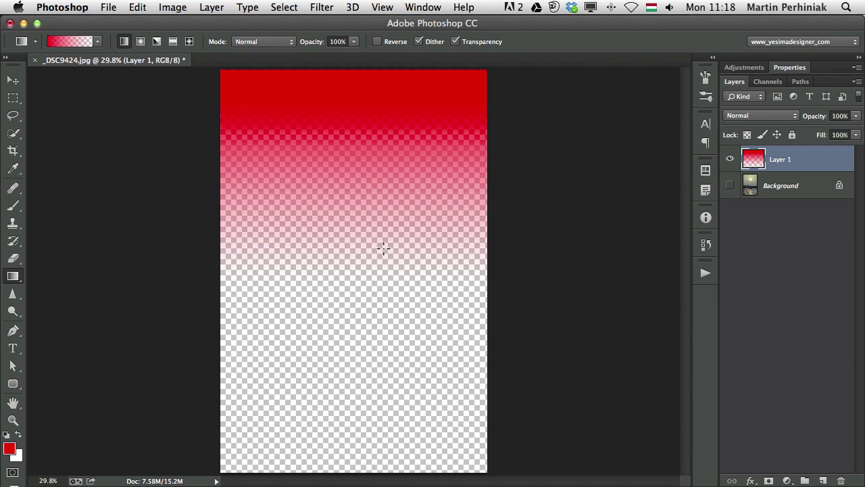
click(730, 186)
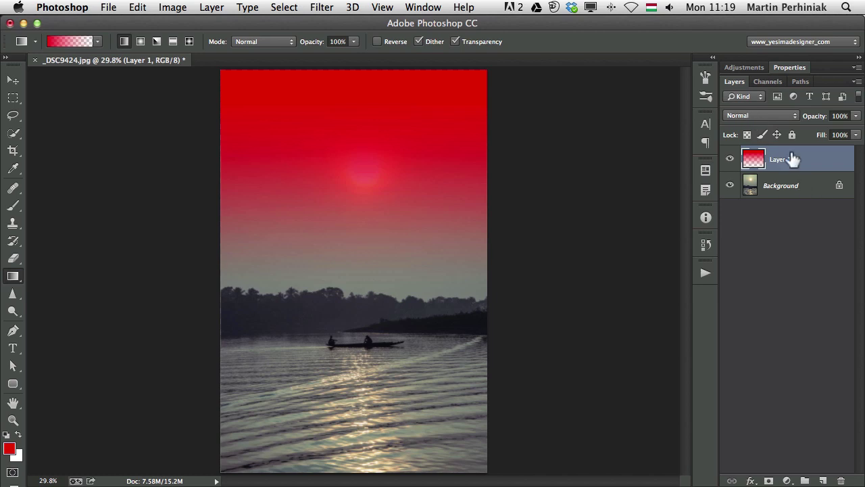
click(749, 118)
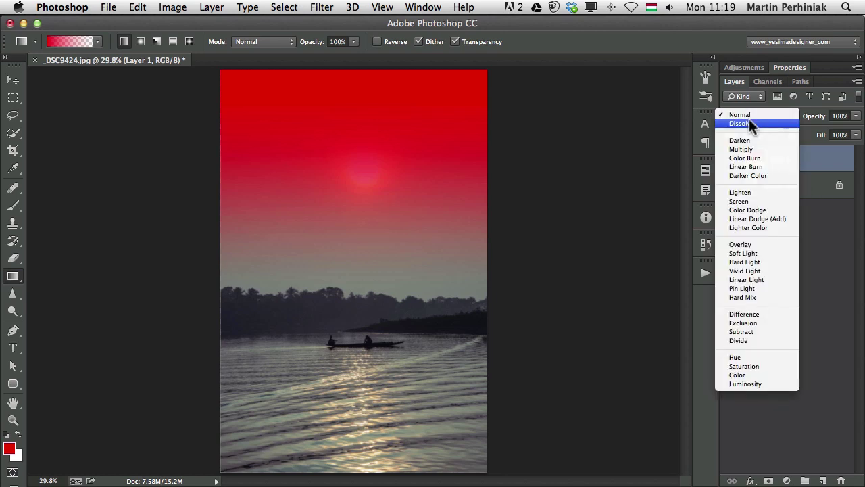
click(766, 244)
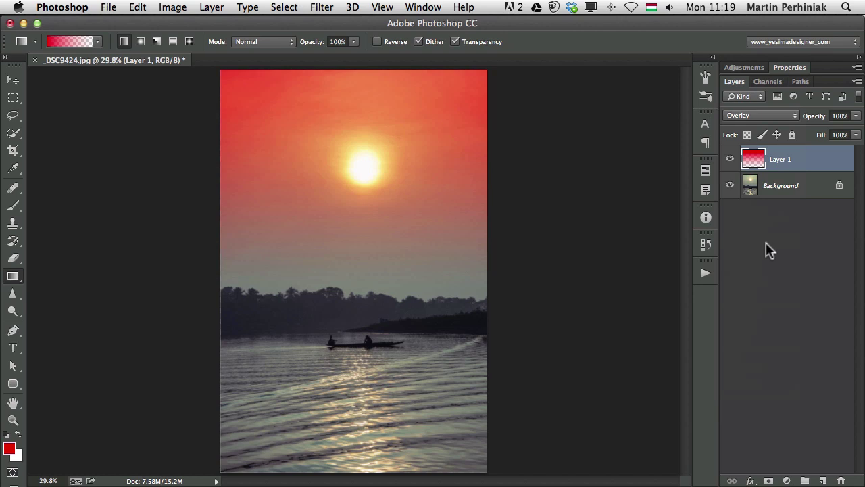
click(730, 159)
click(730, 160)
- Draw a rounded rectangle of about 850 × 222 px with a 10 px corner radius between the sun and the treeline
drag(15, 387, 51, 414)
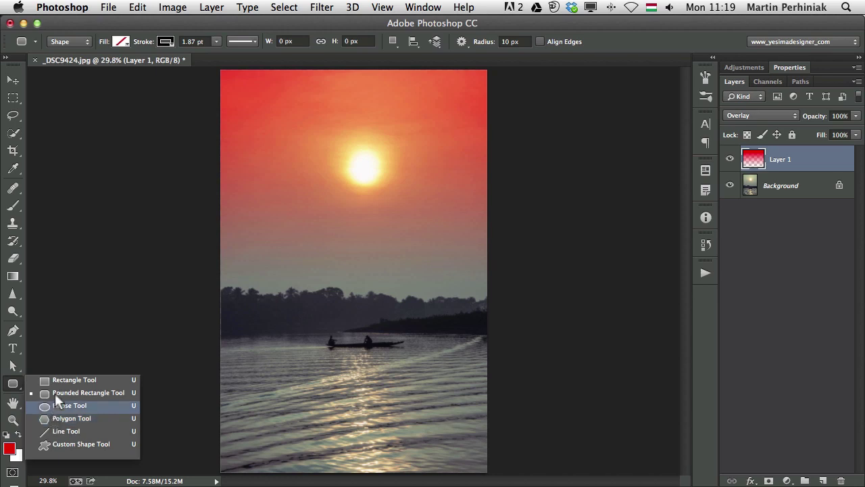
click(55, 391)
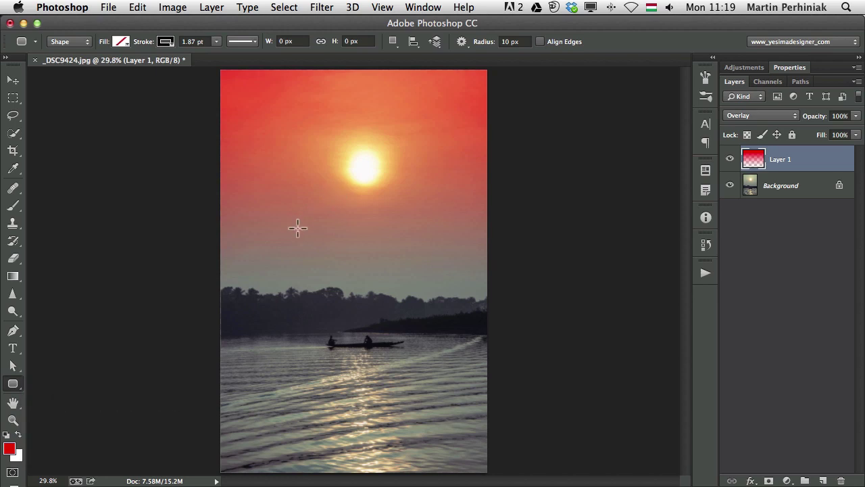
drag(275, 226, 447, 271)
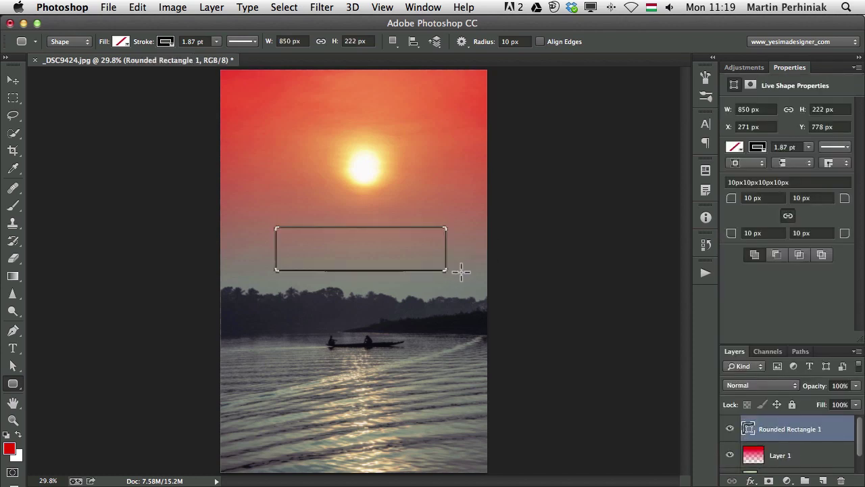
- Remove the rounded rectangle's stroke and fill it with the dark yellow swatch
click(764, 147)
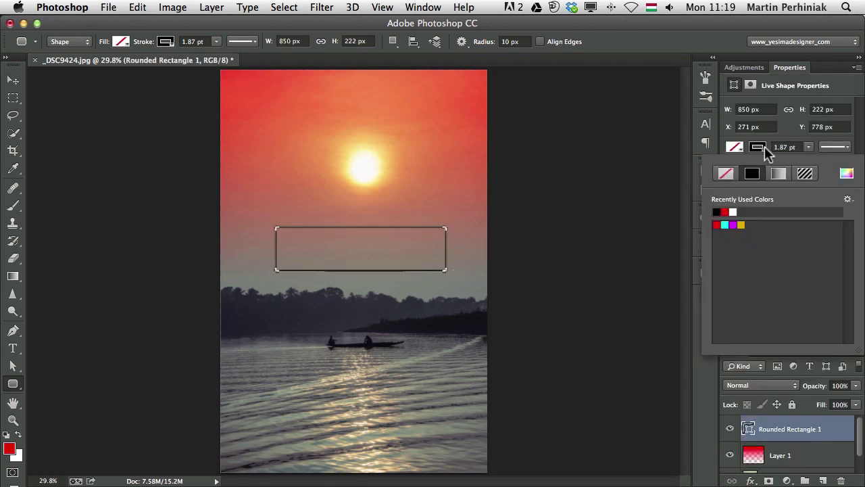
click(729, 173)
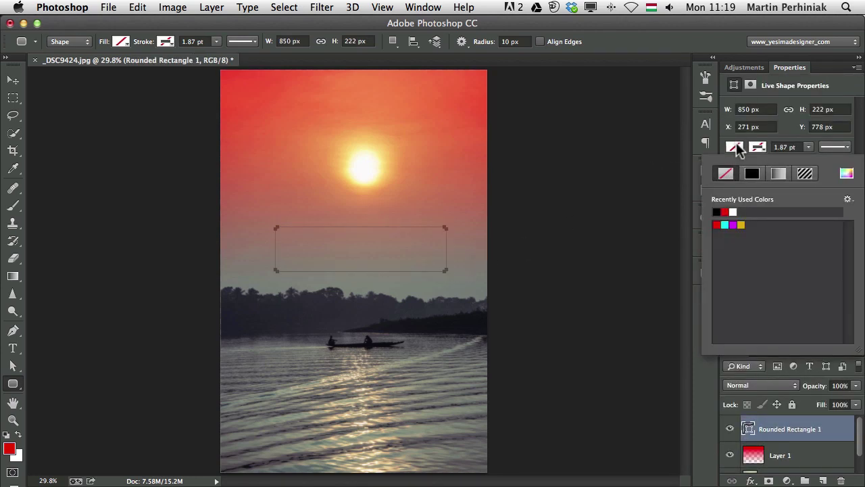
click(742, 224)
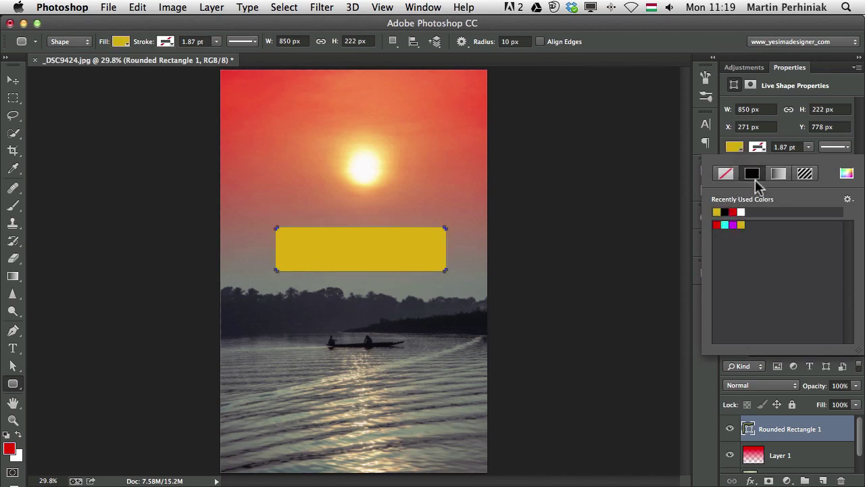
click(845, 430)
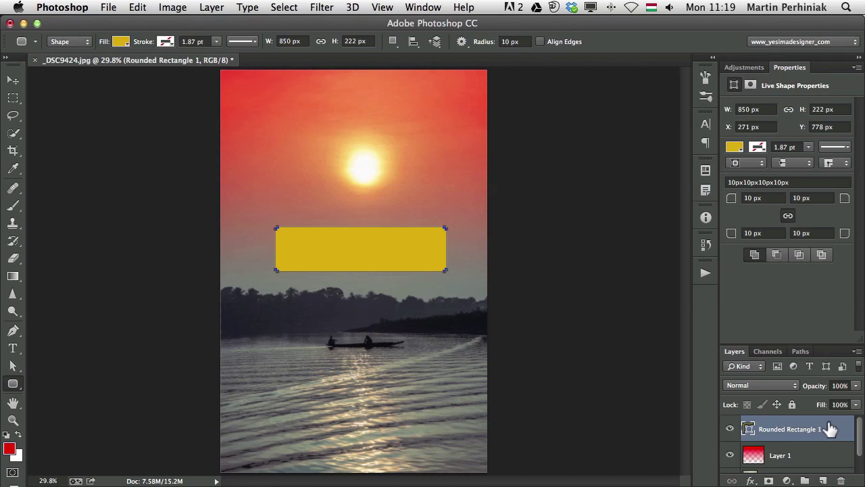
- Try a black-to-white Gradient Overlay style with Overlay blend mode on the rounded rectangle layer
double_click(830, 430)
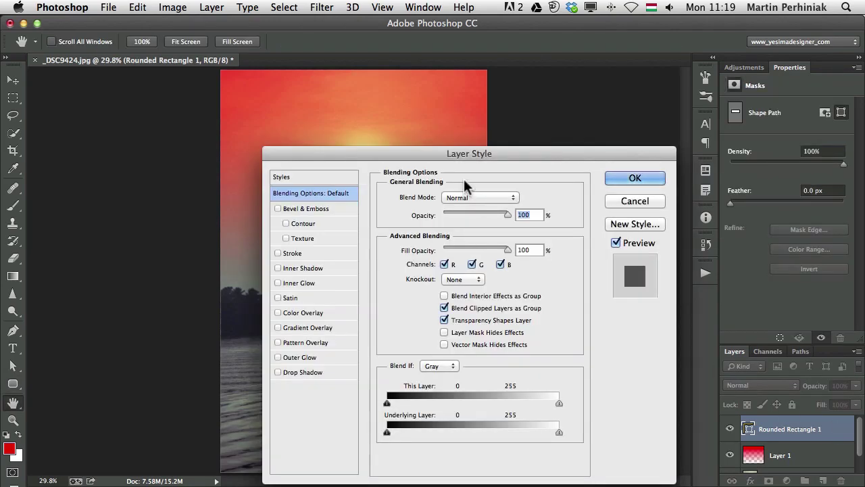
drag(400, 147, 566, 74)
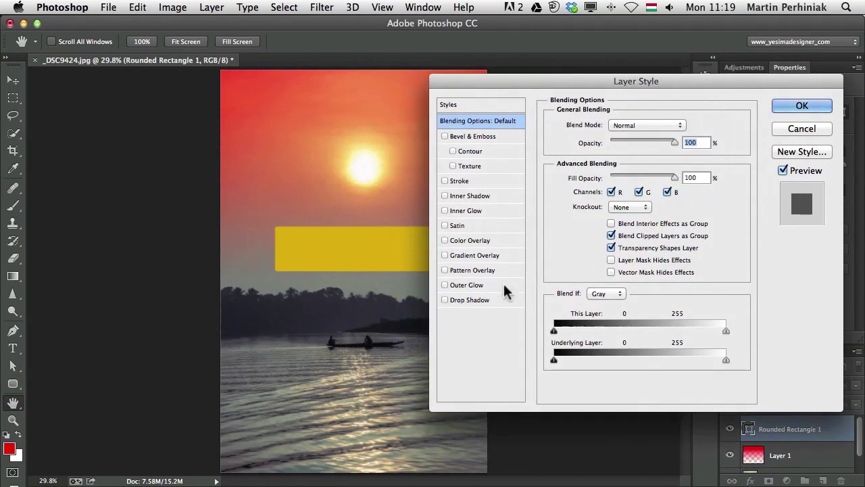
click(444, 255)
click(470, 255)
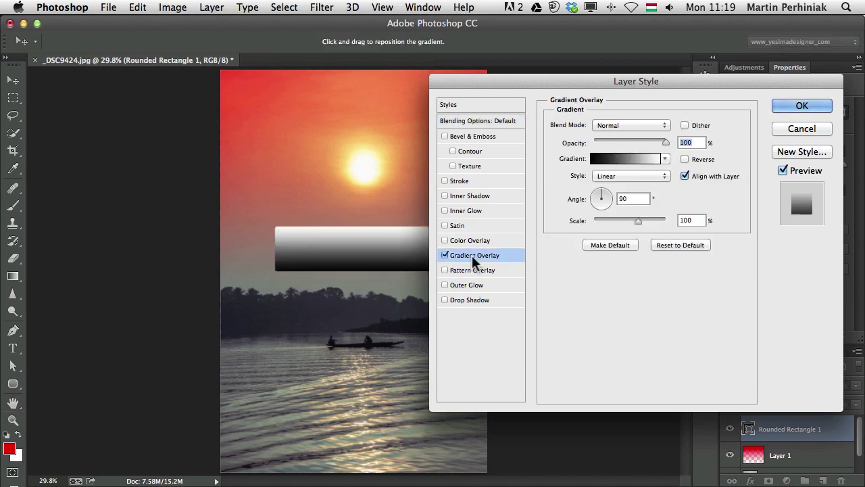
drag(490, 84, 523, 98)
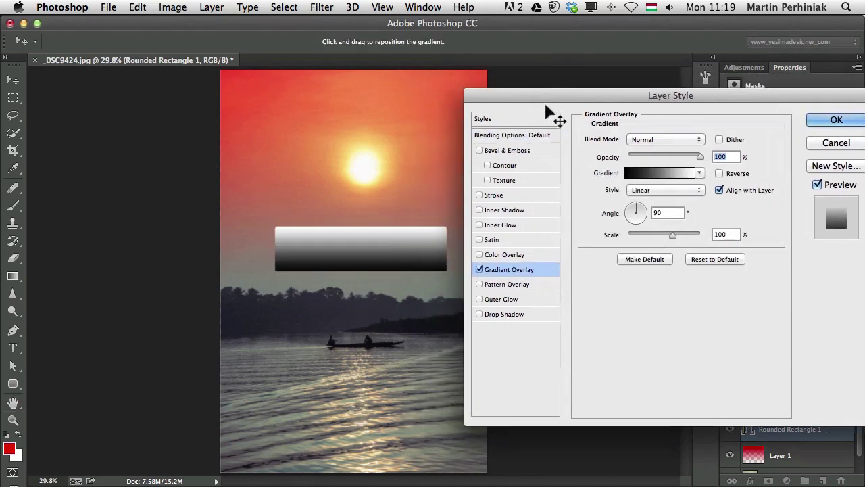
click(653, 142)
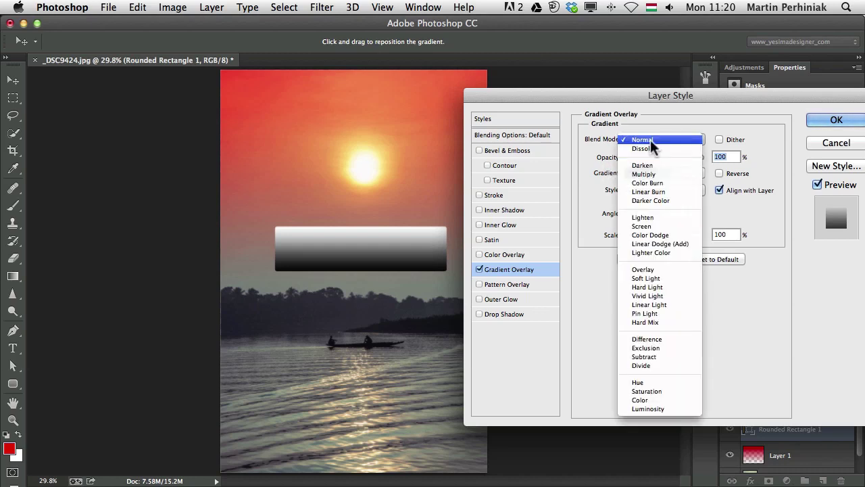
click(649, 269)
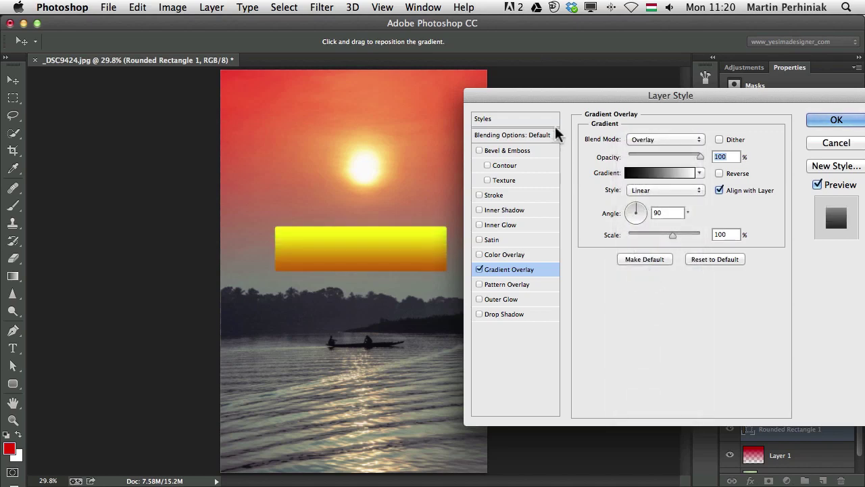
drag(537, 101, 572, 94)
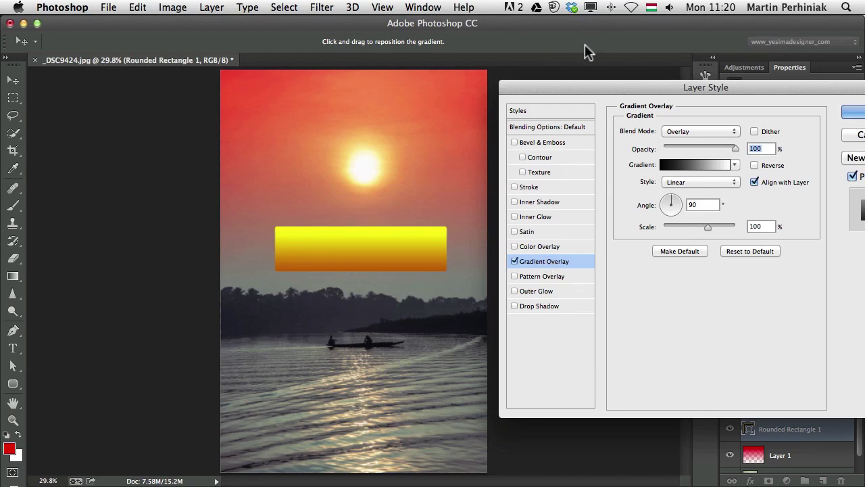
drag(586, 91, 409, 98)
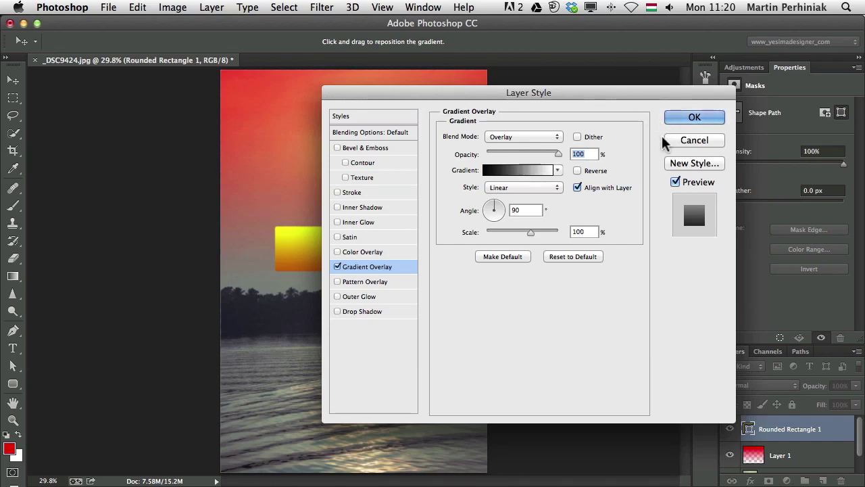
click(696, 141)
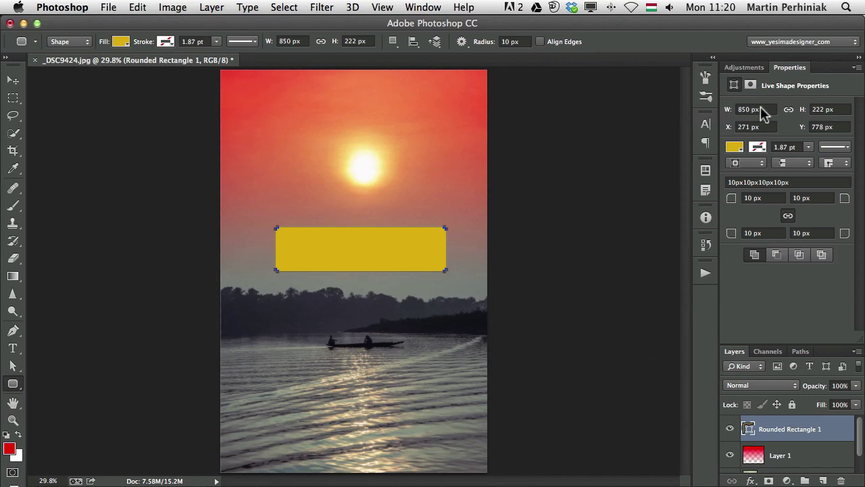
- Create a Gradient fill layer directly above Layer 1, keeping the default name, Normal mode and 100% opacity
double_click(826, 70)
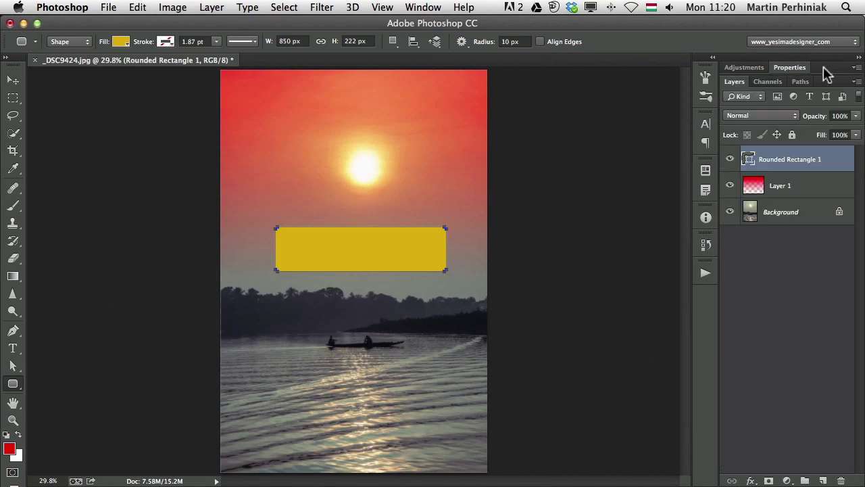
click(797, 187)
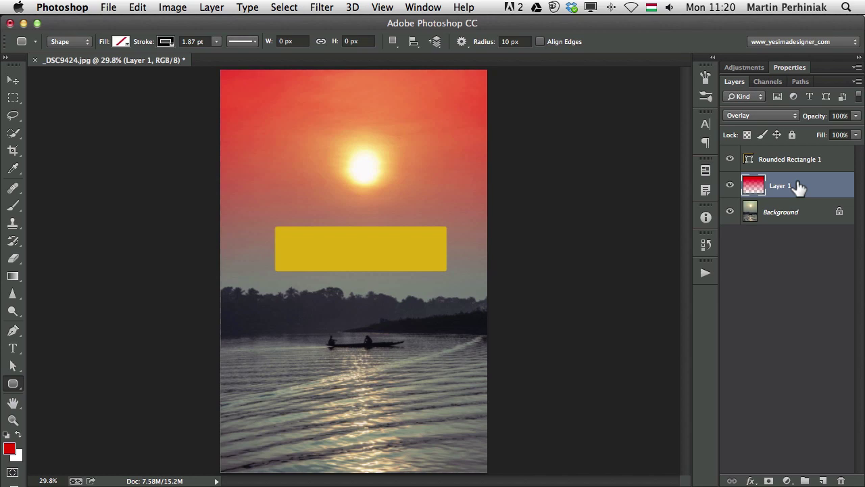
click(223, 8)
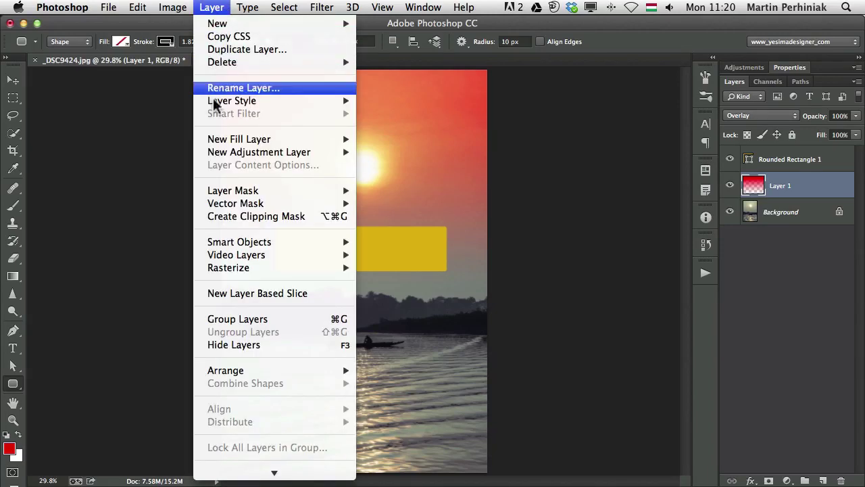
mouse_move(290, 140)
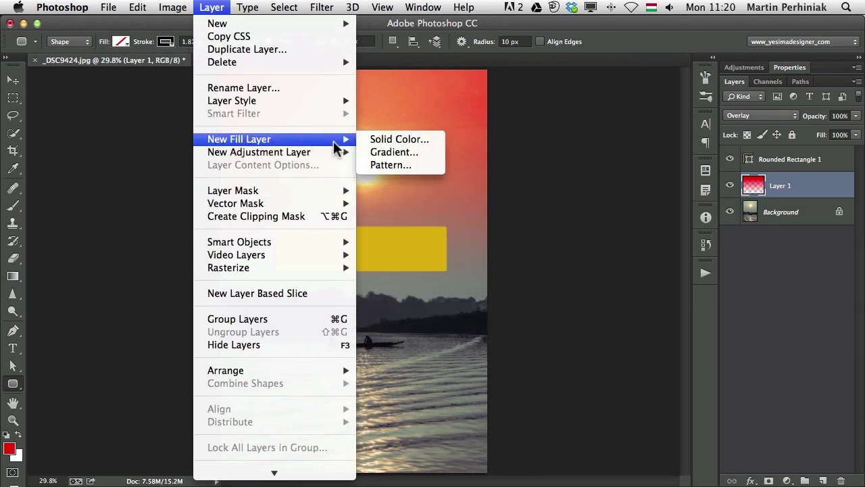
click(395, 152)
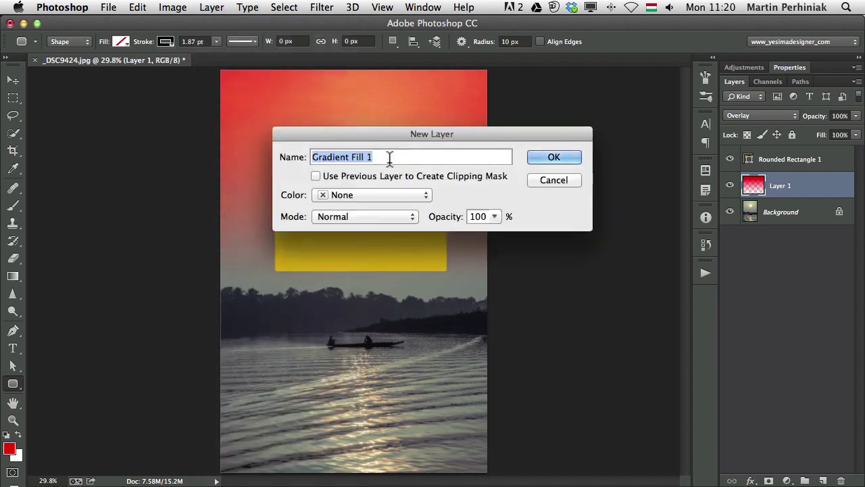
click(545, 150)
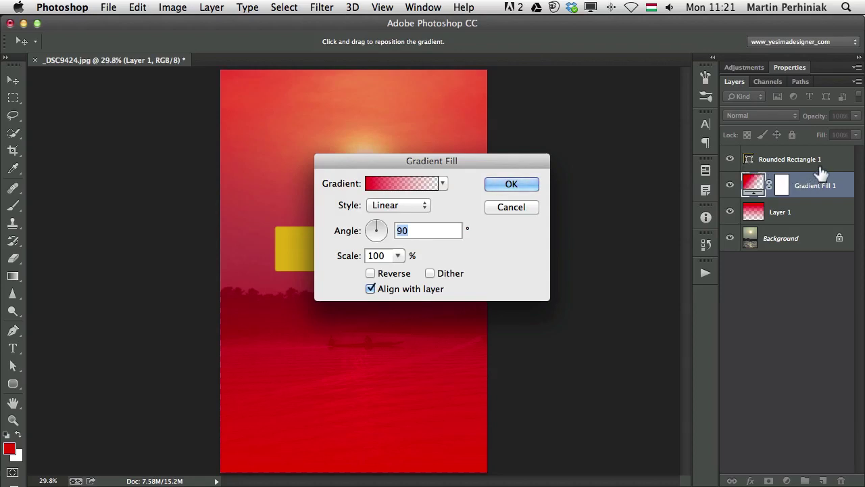
- Give the gradient fill the black-to-white preset after trying the red-to-green one
click(442, 184)
click(405, 210)
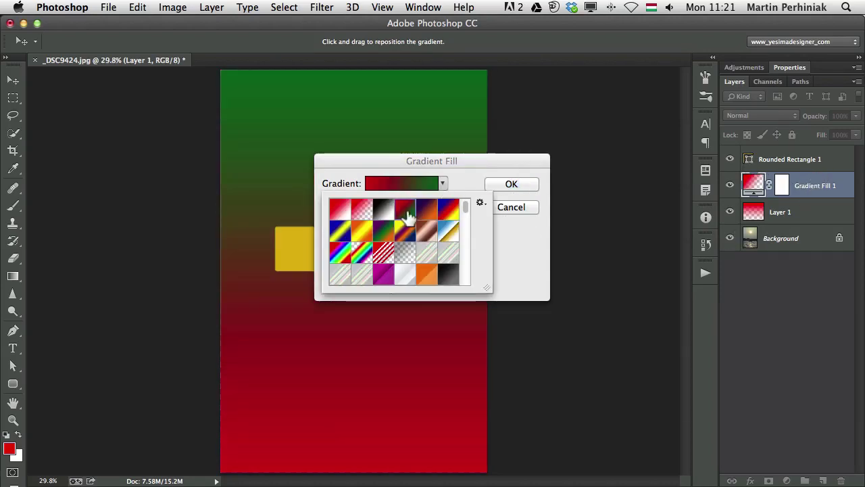
click(384, 211)
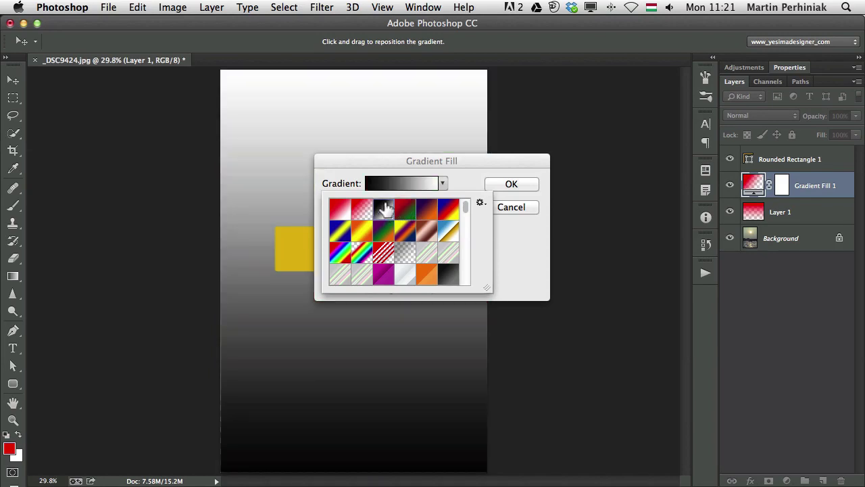
click(458, 172)
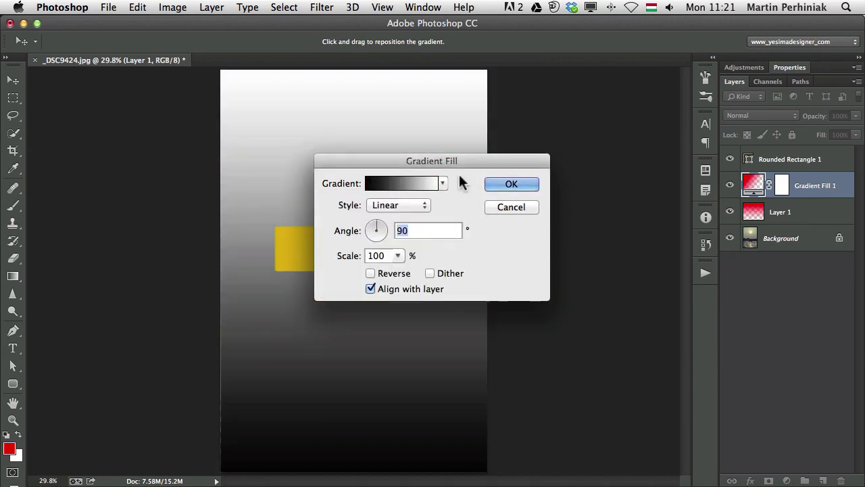
- Try the Radial and Reflected styles for the gradient fill and settle on Diamond, keeping the canvas unobstructed
click(406, 205)
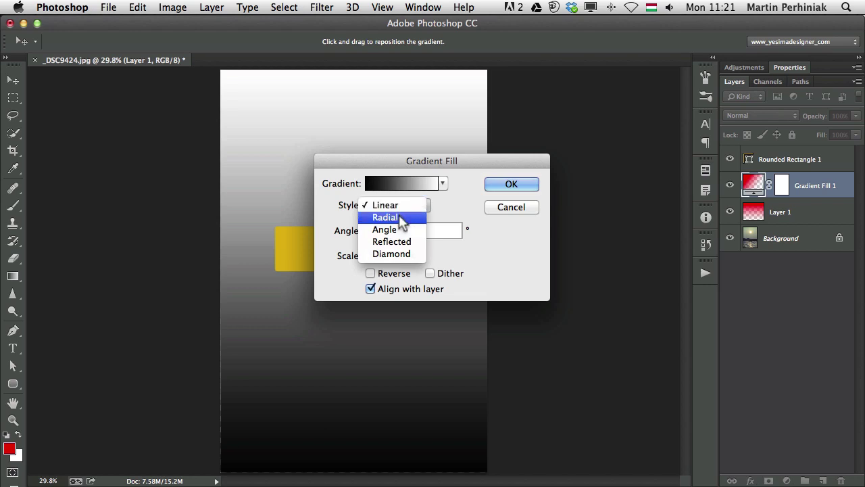
click(405, 217)
click(402, 210)
click(404, 228)
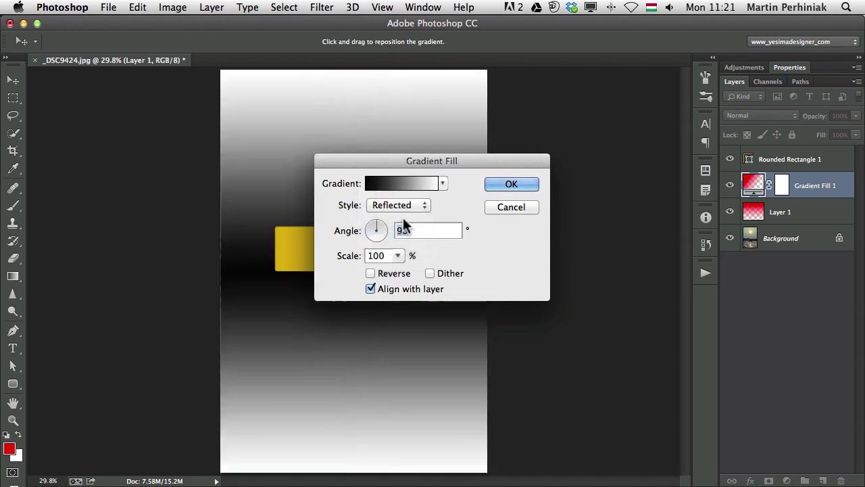
drag(427, 161, 631, 201)
click(596, 246)
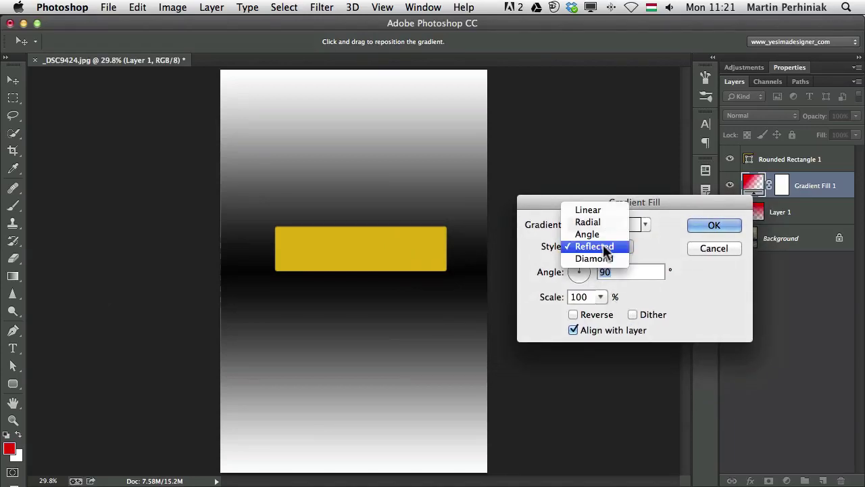
click(595, 259)
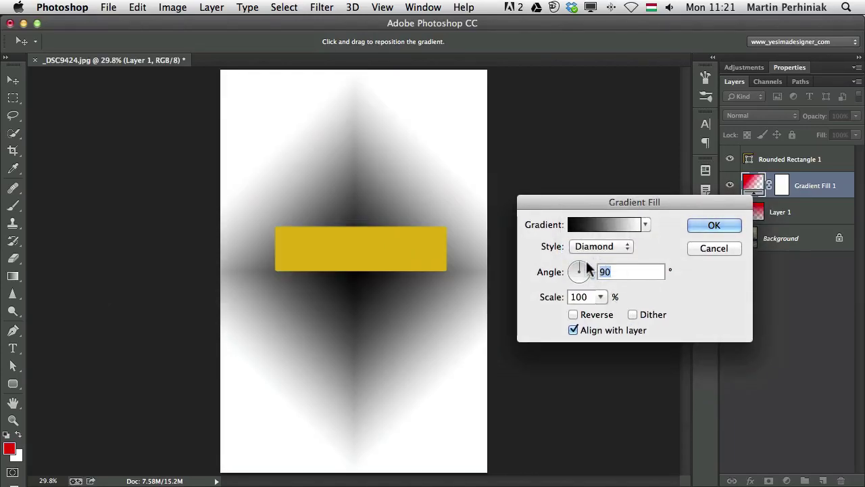
- Set the diamond gradient's angle to -18.43° and its scale to 217%, and apply the gradient fill
click(590, 263)
click(587, 272)
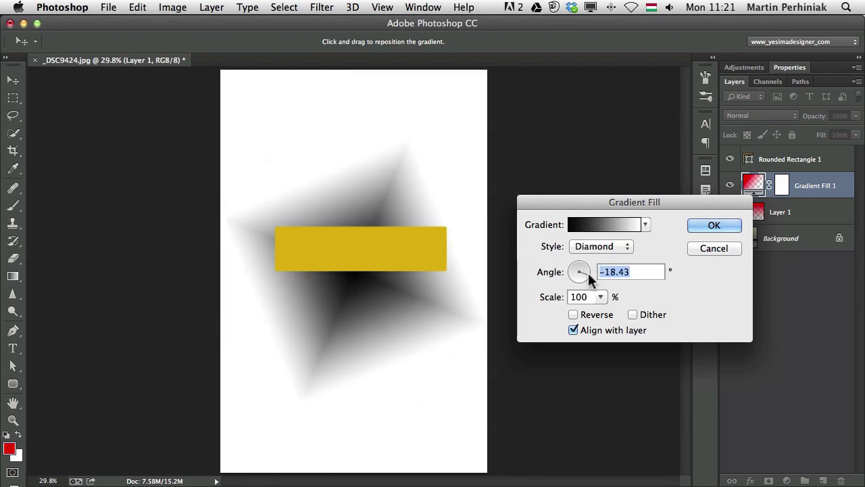
mouse_move(606, 299)
mouse_down()
mouse_move(624, 308)
mouse_move(611, 309)
mouse_up()
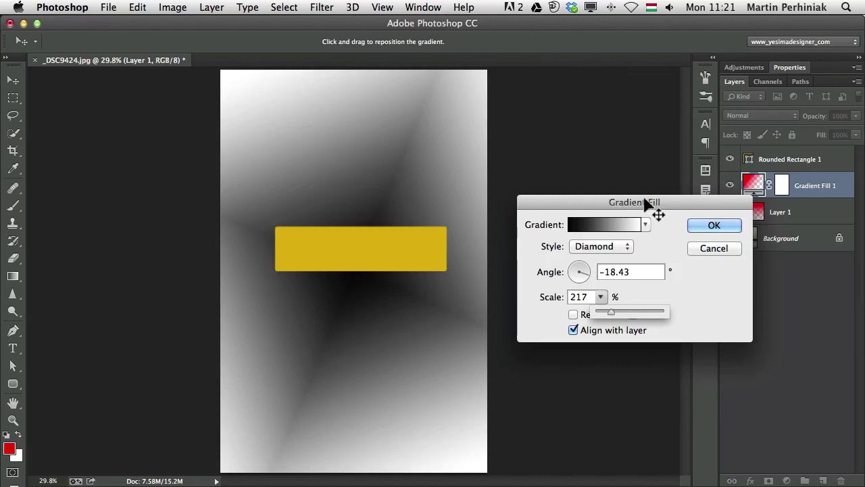
click(713, 225)
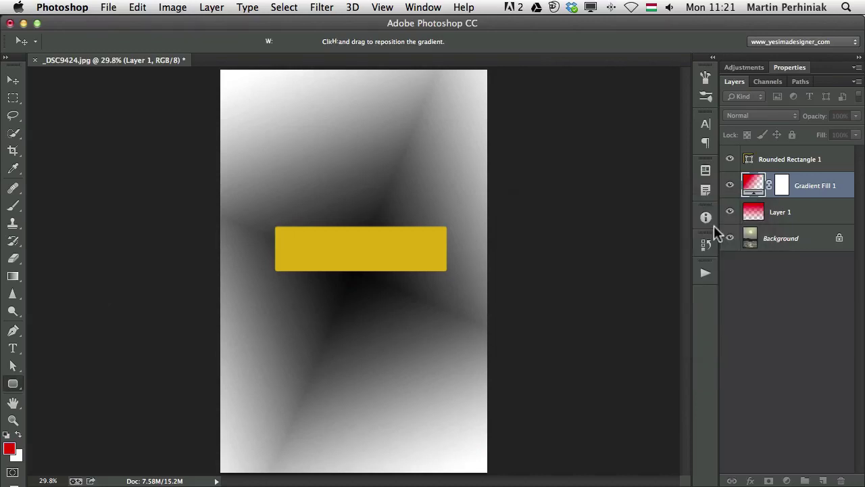
- Hide the rounded rectangle layer and turn off Align with layer in the gradient fill's settings
click(730, 160)
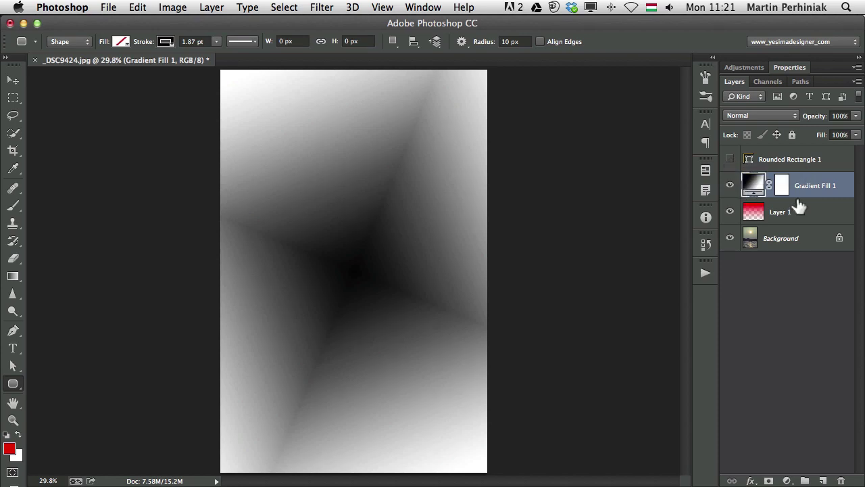
double_click(754, 184)
drag(663, 197, 581, 102)
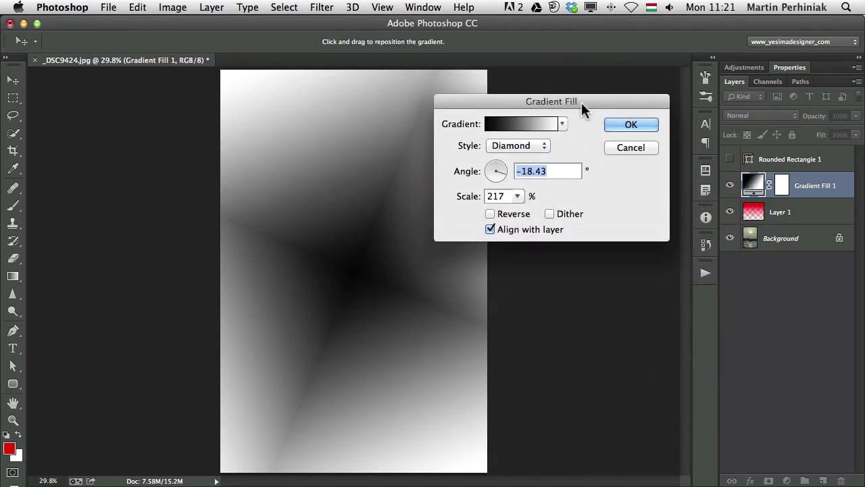
click(647, 127)
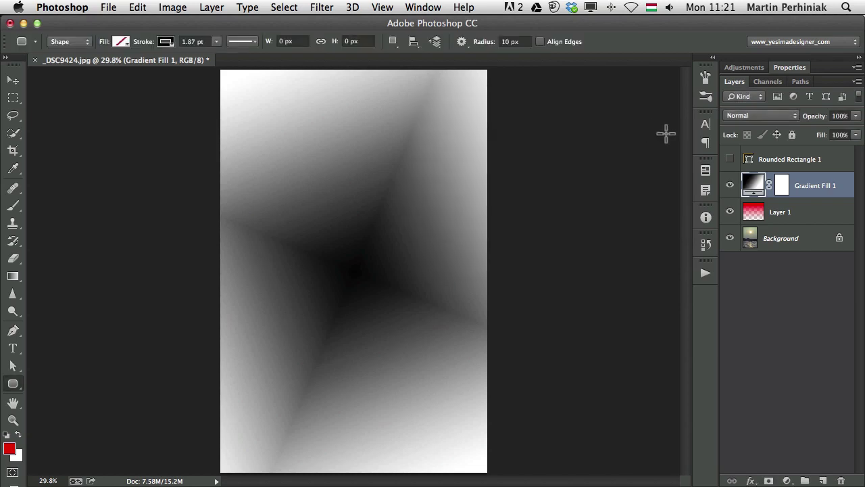
- Try the Screen blend mode on the gradient fill layer and settle on Multiply
click(779, 115)
click(778, 115)
click(779, 115)
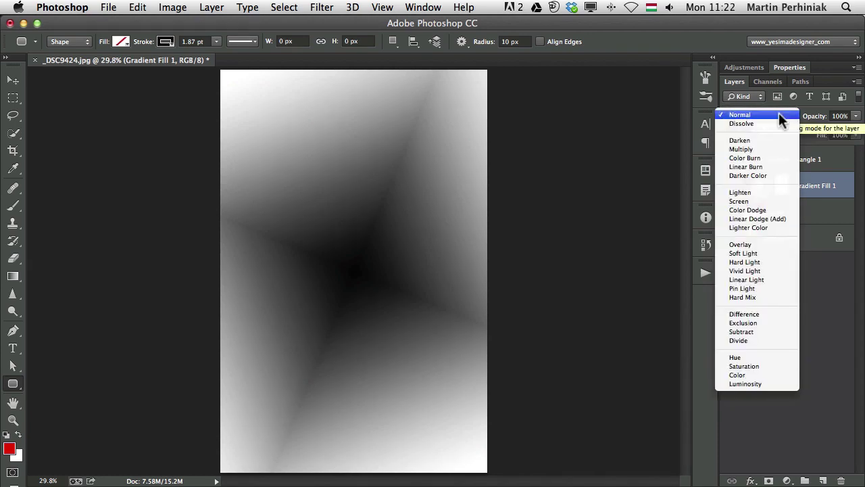
click(750, 201)
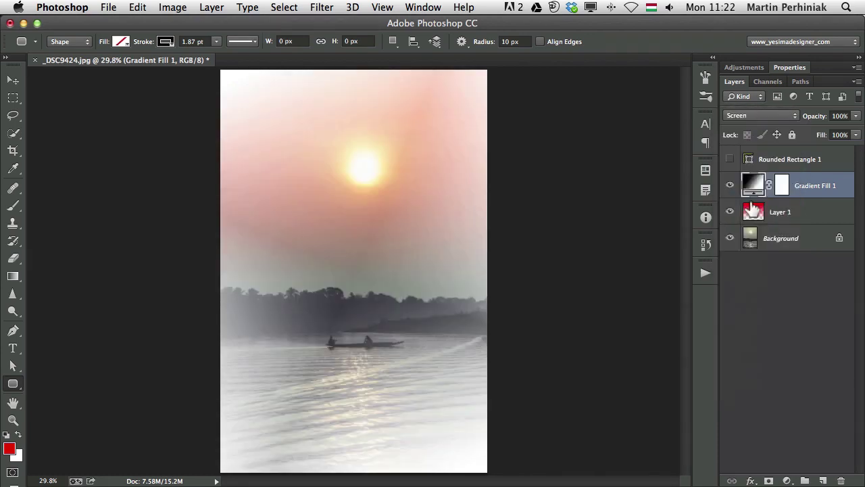
click(760, 115)
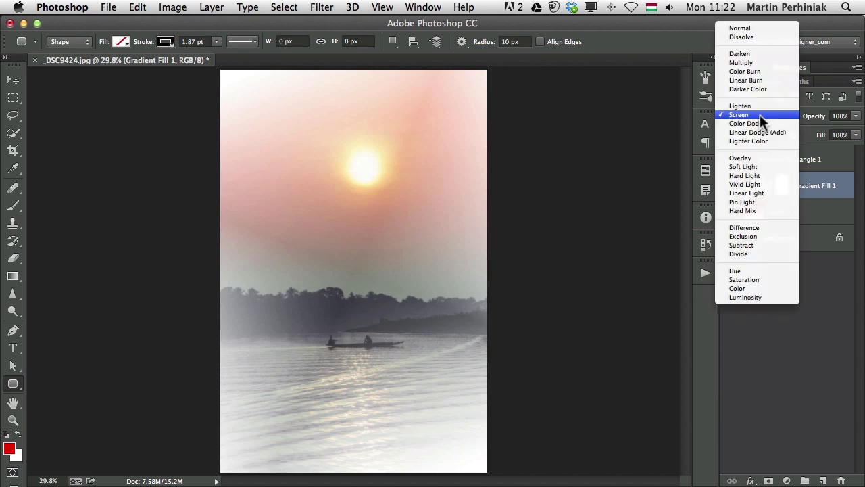
click(747, 63)
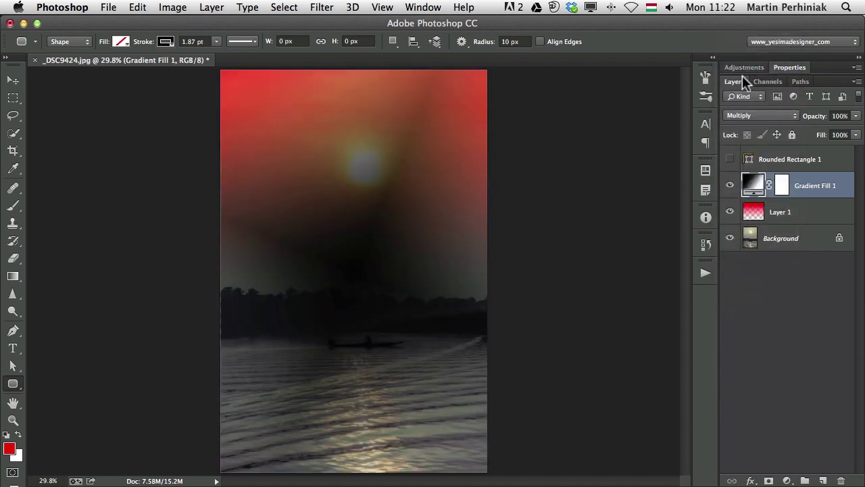
- Try to reposition the gradient fill with the Move tool, and Layer 1 while the fill is hidden, restoring the fill's visibility
key(v)
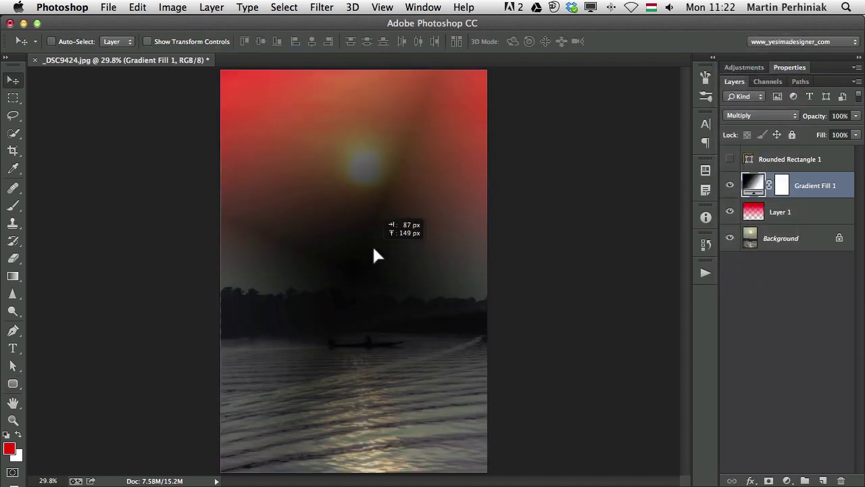
drag(382, 270, 450, 207)
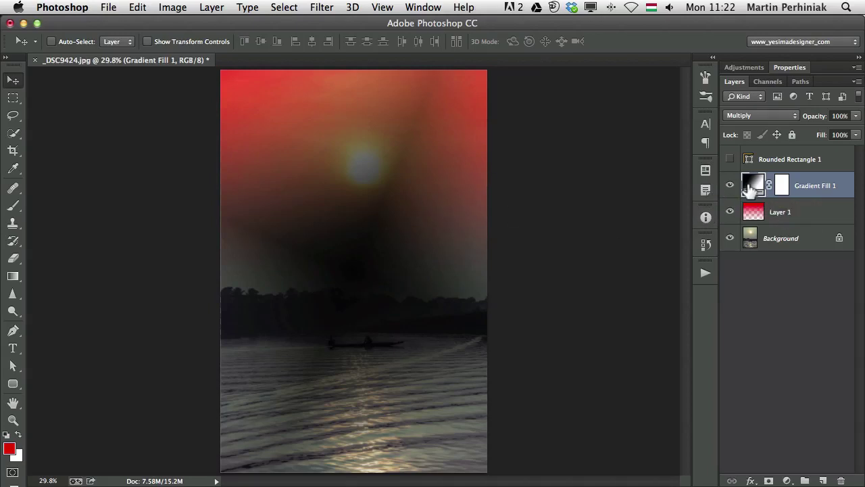
click(730, 185)
click(784, 214)
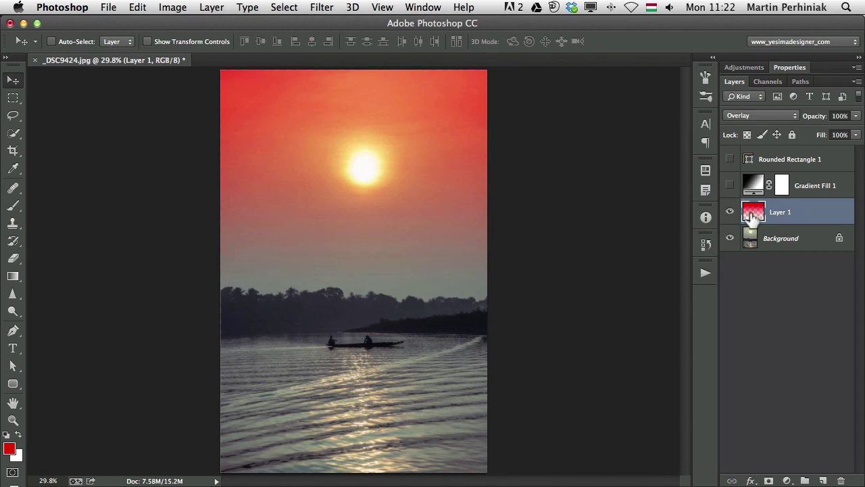
mouse_move(343, 177)
mouse_down()
mouse_move(340, 224)
mouse_move(361, 234)
mouse_move(343, 177)
mouse_up()
click(830, 184)
click(729, 187)
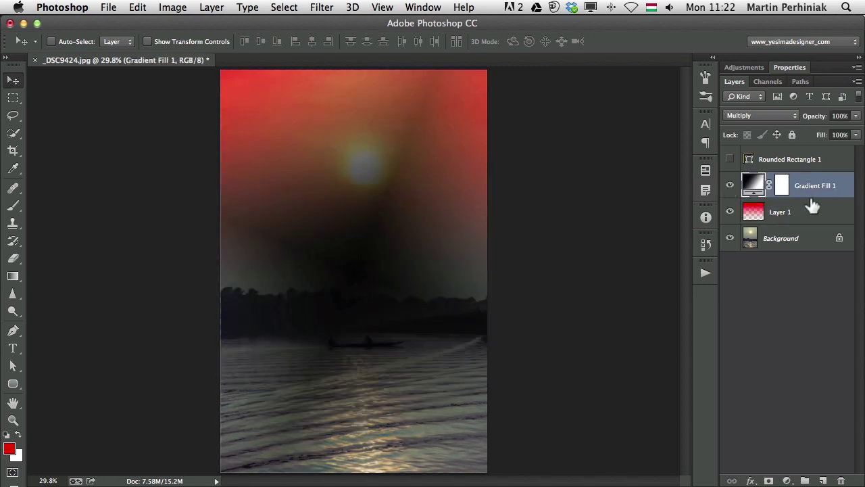
- Change the gradient fill to the blue, red and yellow preset after trying red-to-green and violet-to-orange
double_click(753, 187)
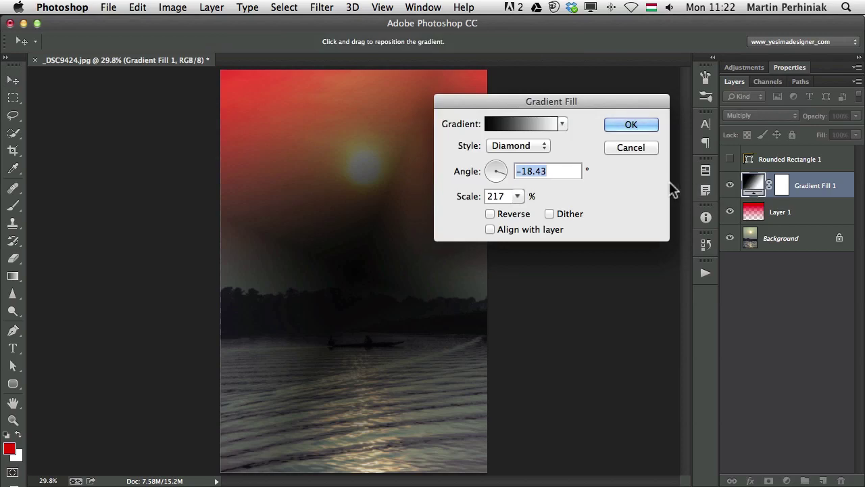
click(562, 126)
click(525, 152)
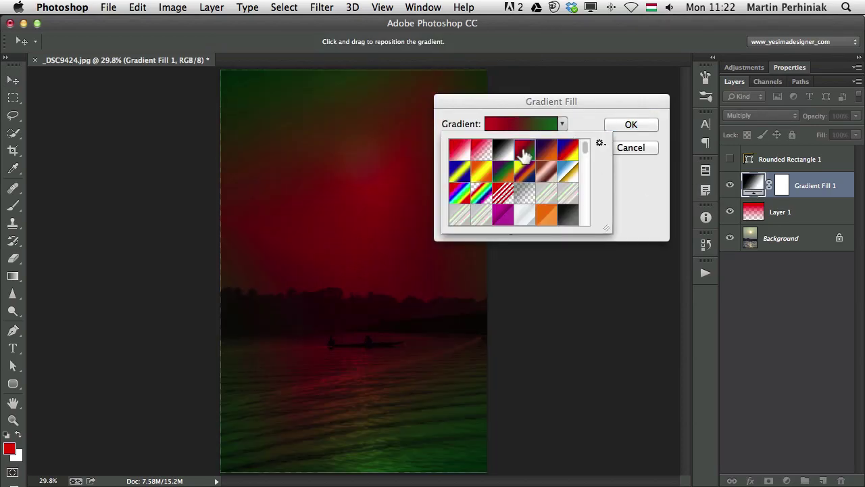
click(547, 153)
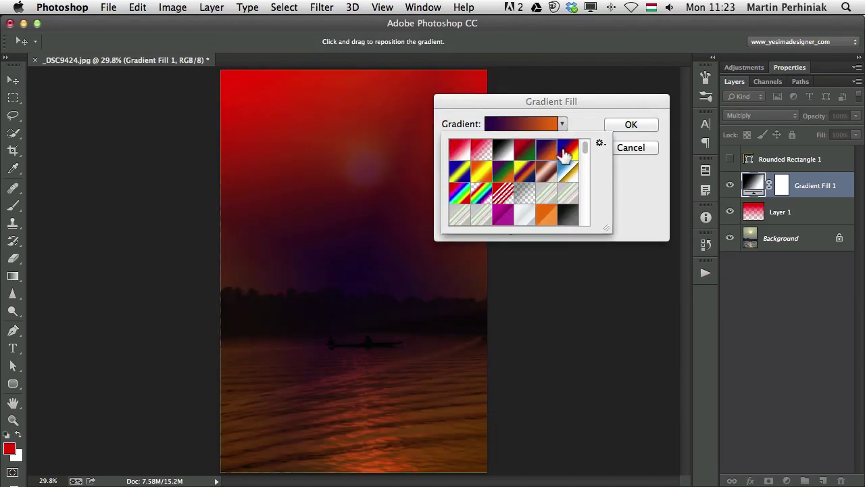
click(570, 151)
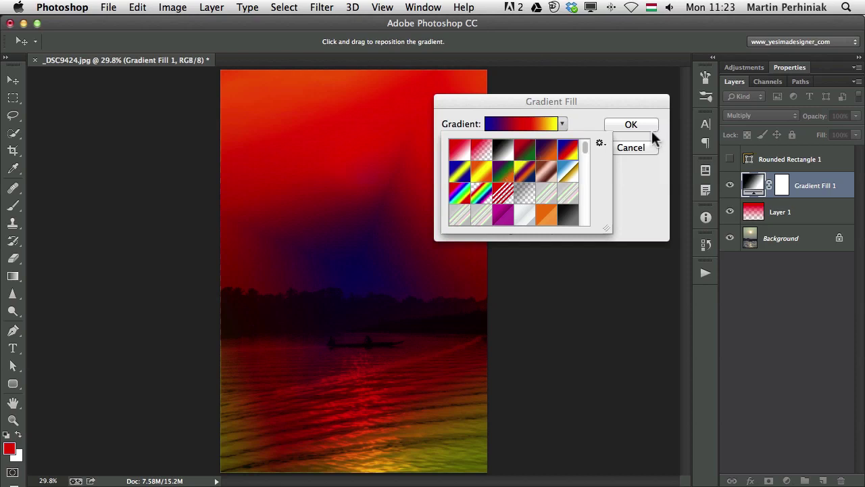
click(590, 133)
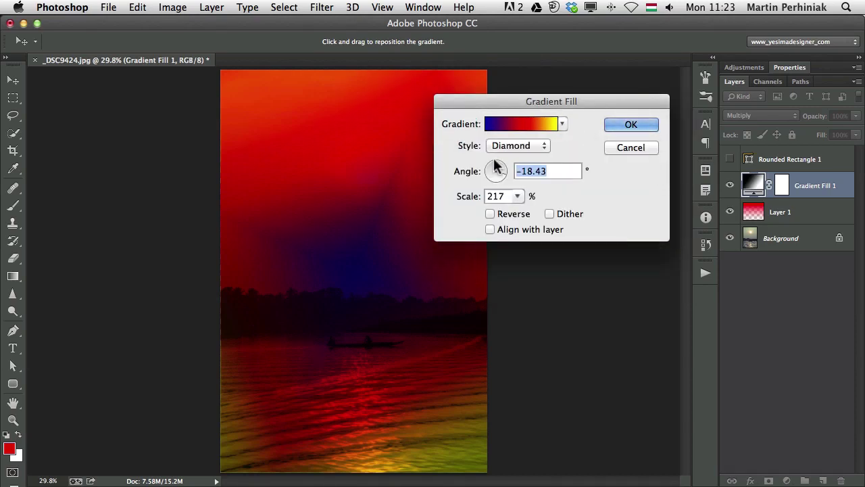
- Set the gradient fill's angle to 81.38° and its scale to 63%, and apply the changes
drag(497, 168, 498, 155)
drag(517, 196, 510, 215)
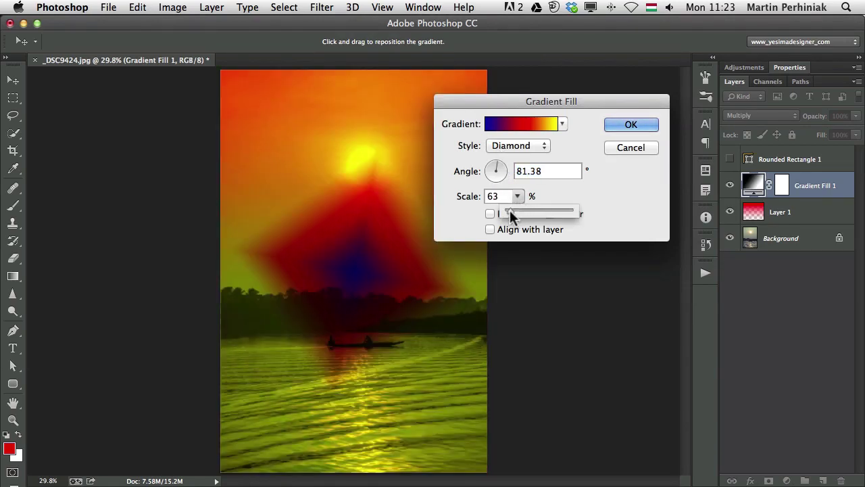
click(632, 125)
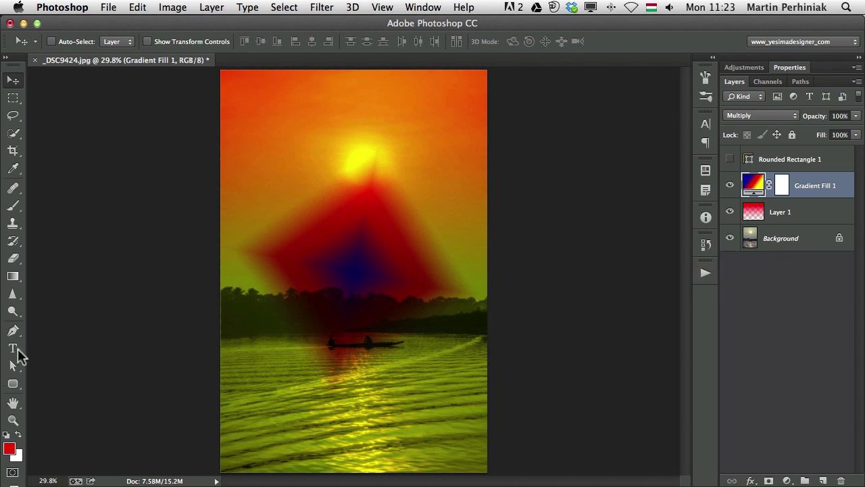
- With the Gradient tool and Layer 1 active, open the tool's gradient in the Gradient Editor and browse the presets
click(14, 277)
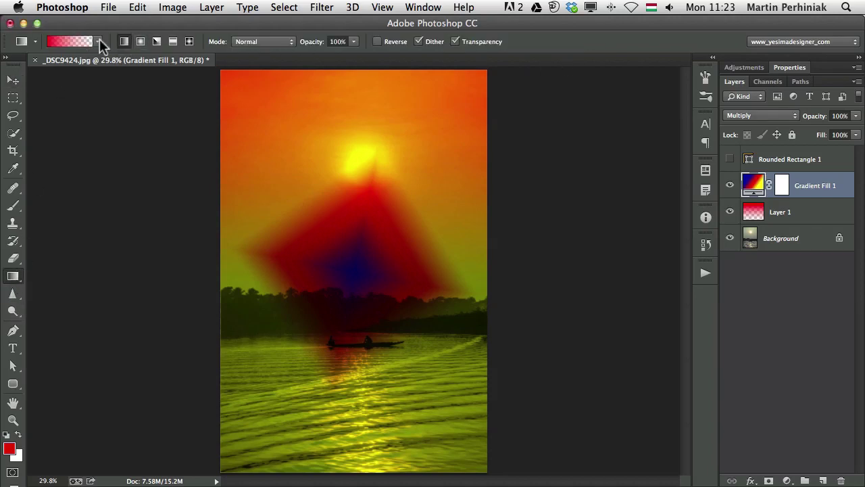
key(alt+bracketleft)
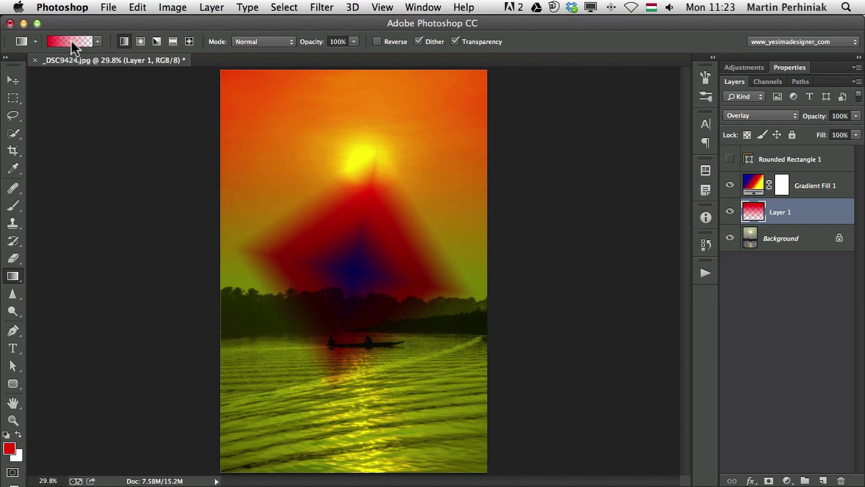
click(71, 39)
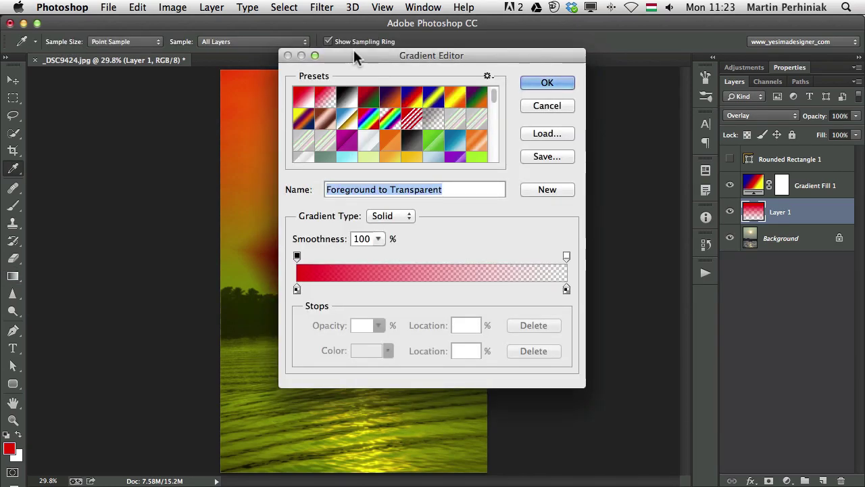
drag(354, 54, 269, 101)
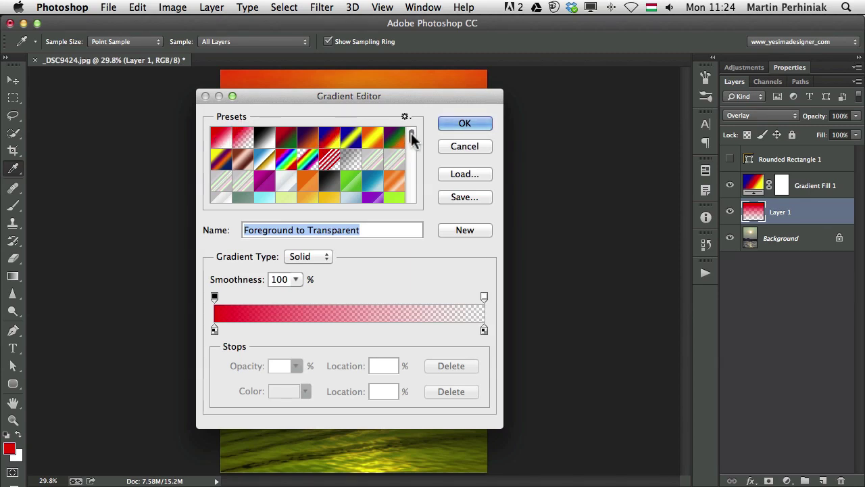
mouse_move(411, 132)
mouse_down()
mouse_move(409, 186)
mouse_move(408, 123)
mouse_up()
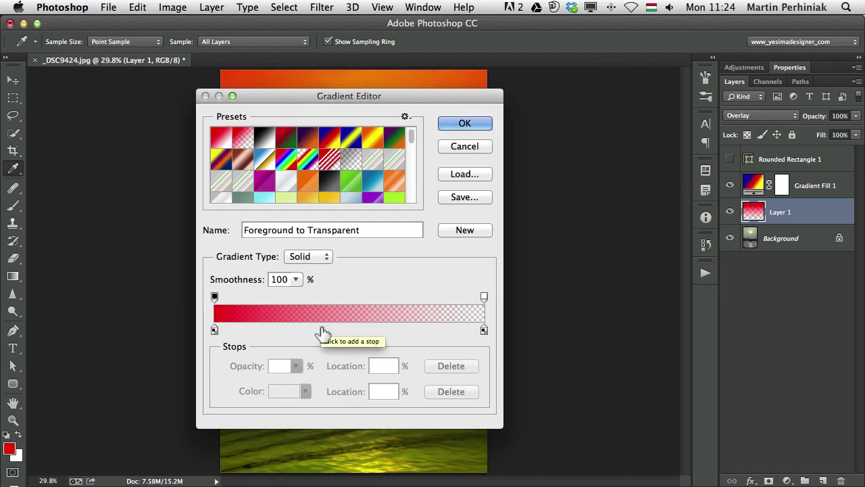
- Change the gradient type to Noise and set its roughness to 100%
click(323, 257)
click(302, 269)
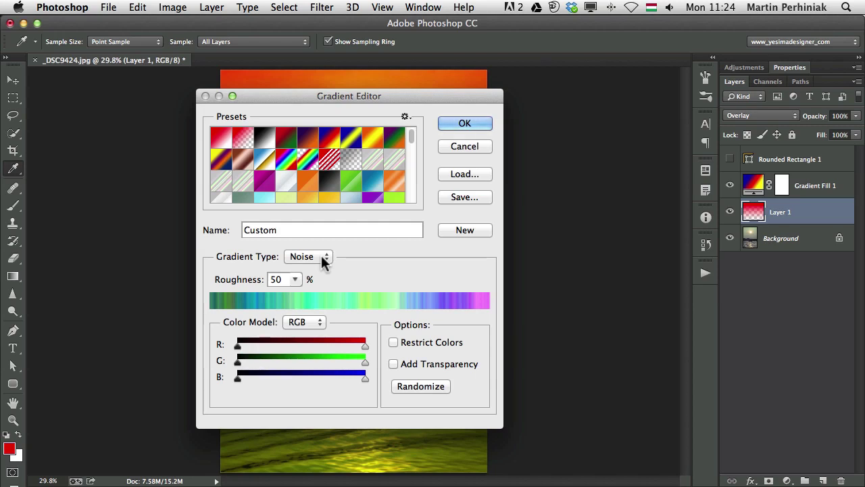
click(294, 280)
drag(319, 297, 357, 254)
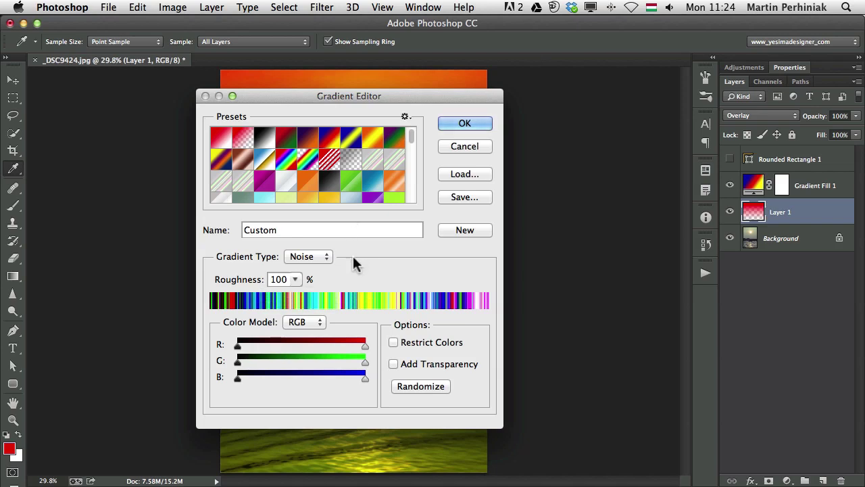
- Set the noise gradient's roughness to 48% and randomize its colours several times
drag(295, 280, 264, 292)
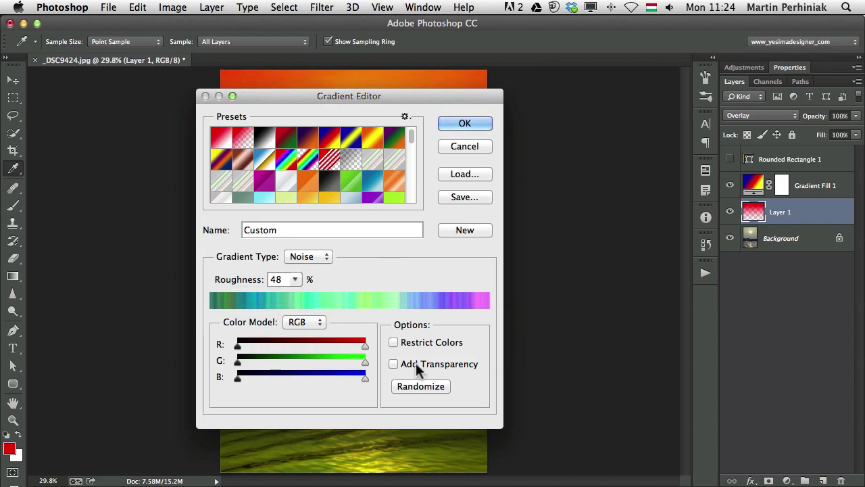
click(435, 384)
click(435, 385)
click(435, 384)
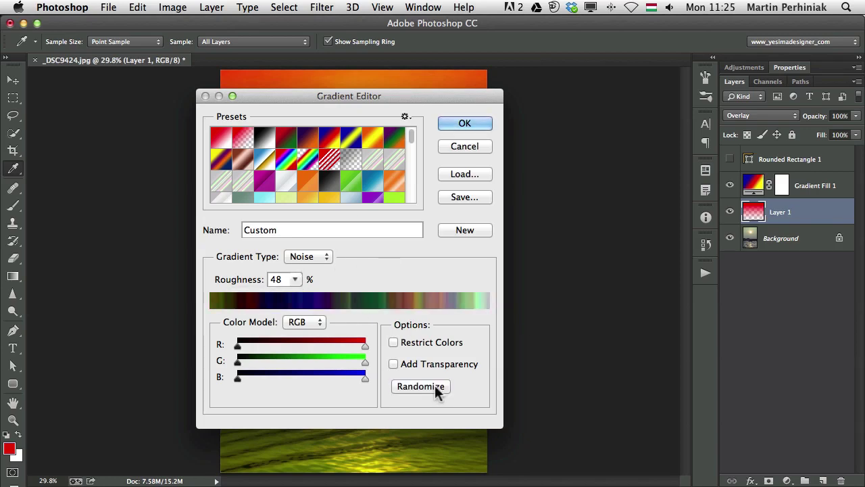
click(434, 385)
click(435, 384)
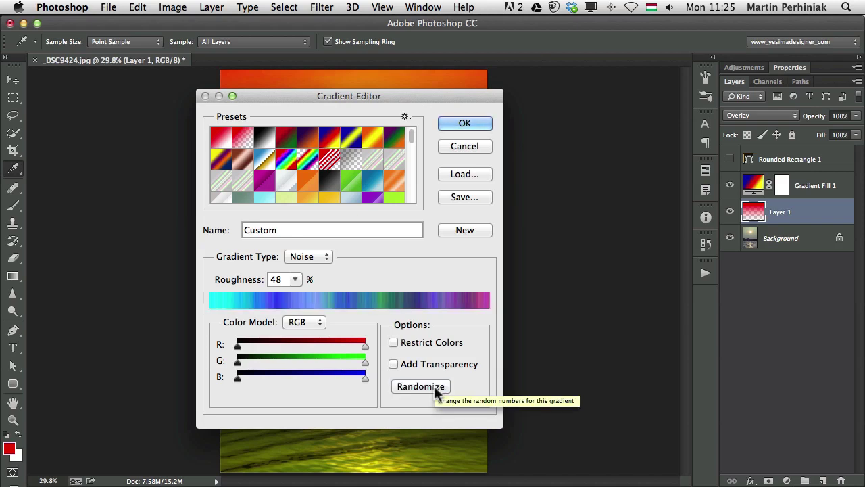
- Switch the gradient type back to Solid and add a middle colour stop at location 44%
click(326, 258)
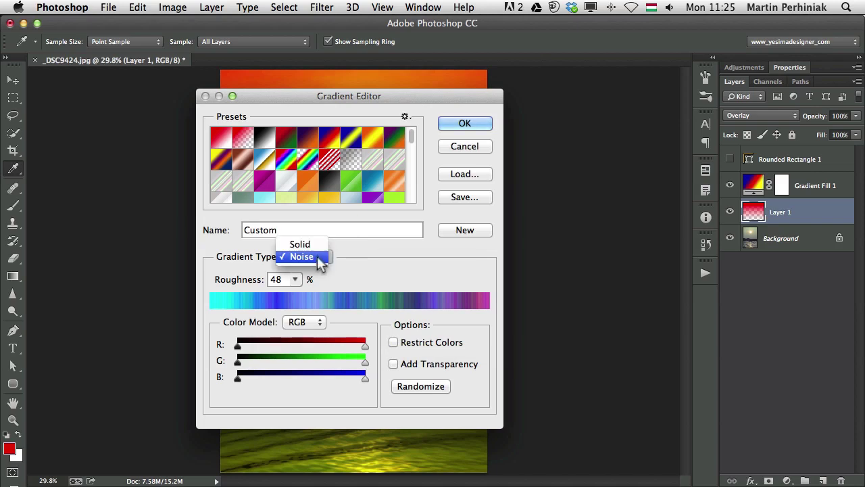
click(315, 245)
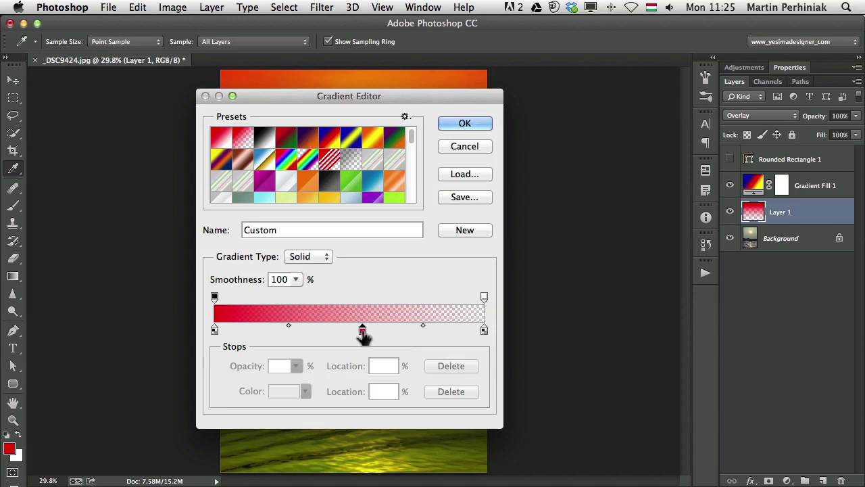
click(362, 329)
drag(362, 330, 332, 329)
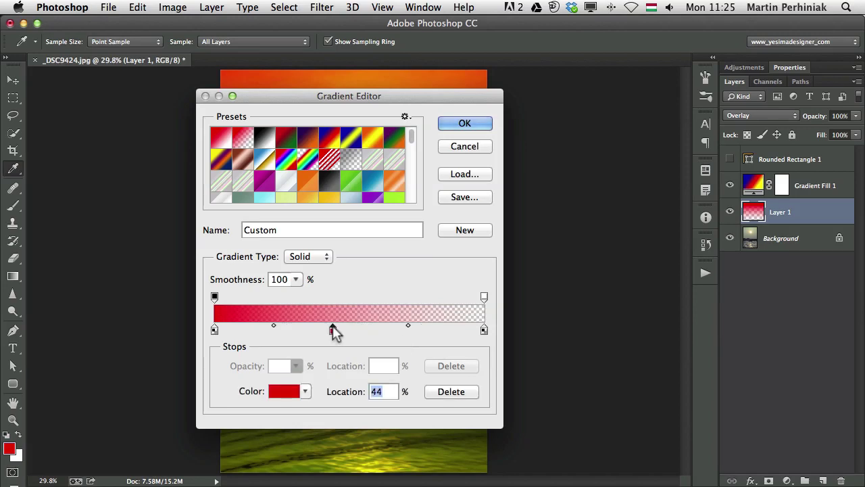
- Change the middle stop's colour from red to a fully saturated blue, 0018ff
click(305, 391)
click(290, 390)
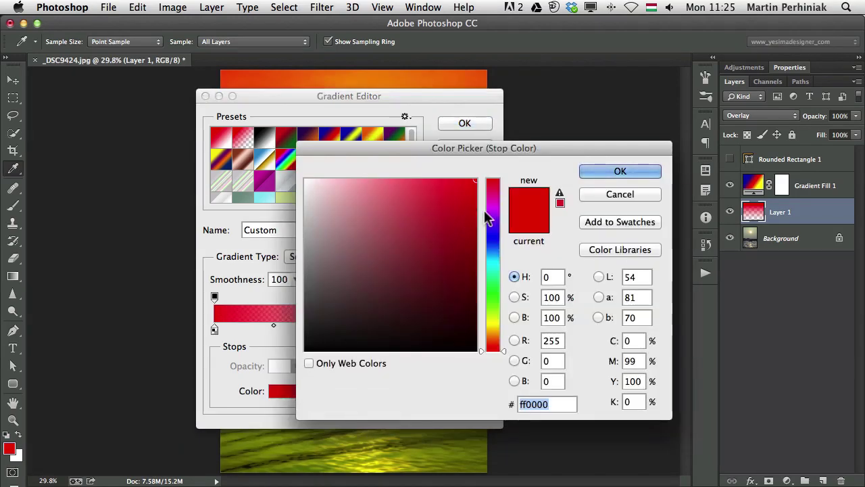
click(492, 241)
click(650, 170)
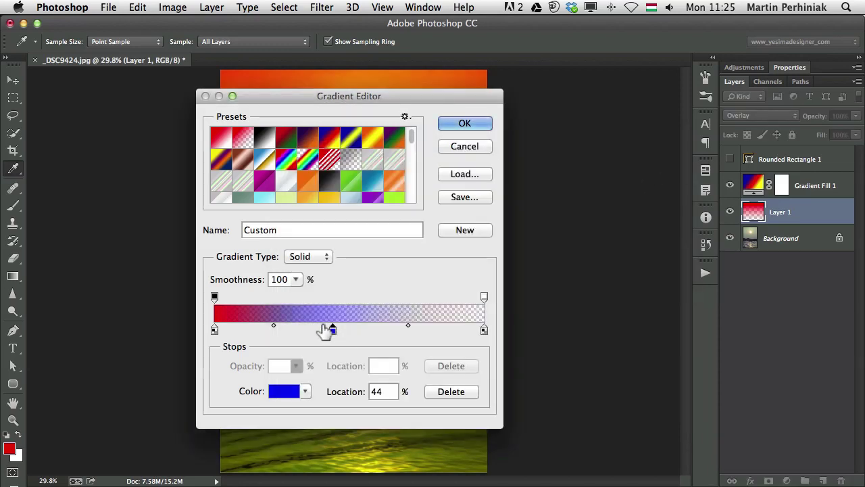
- Move the midpoint between the red and blue stops to 52%, and raise the end opacity stop to 100%
click(273, 325)
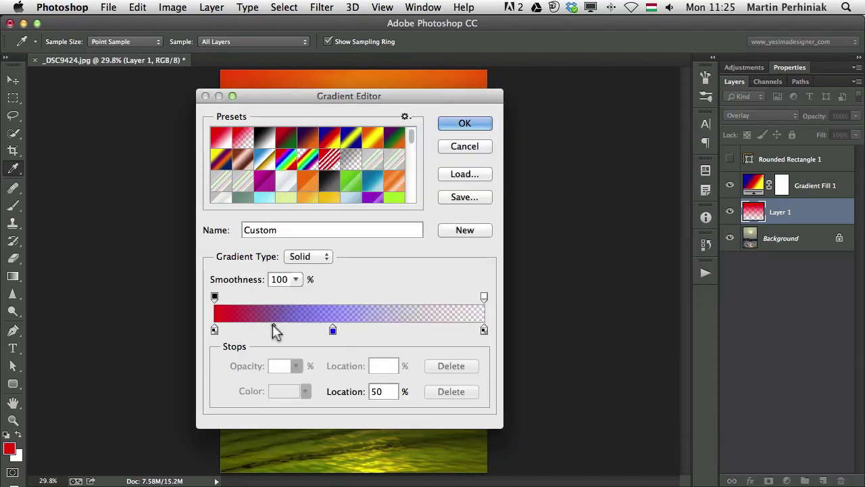
mouse_move(273, 326)
mouse_down()
mouse_move(257, 329)
mouse_move(278, 329)
mouse_up()
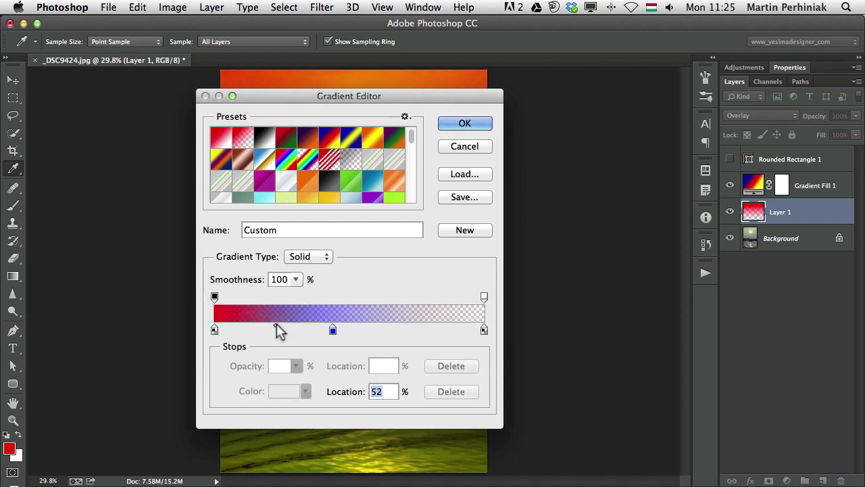
click(484, 297)
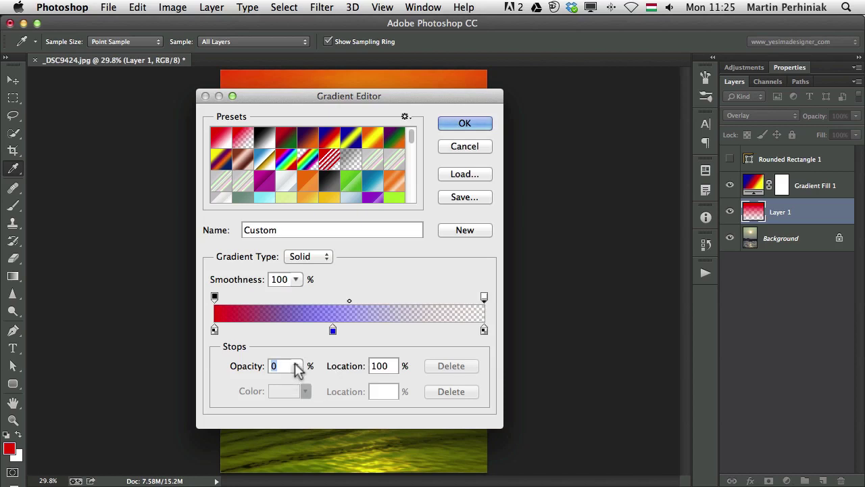
drag(298, 370, 400, 390)
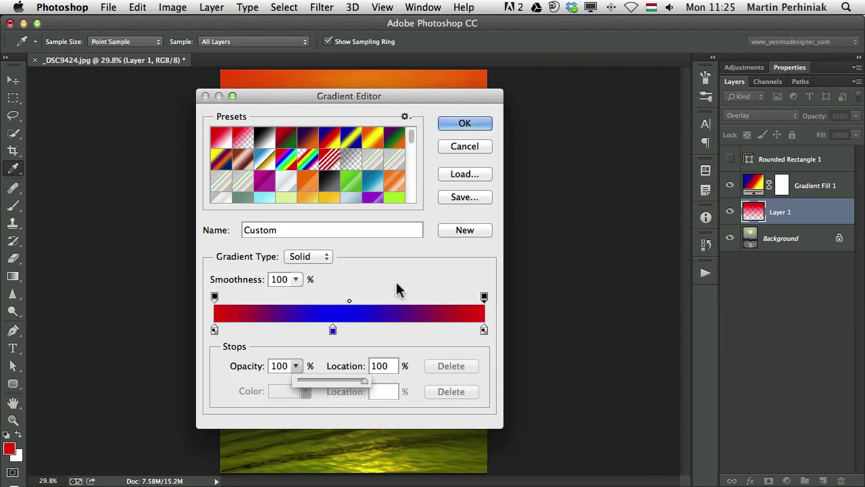
- Move the blue stop to 49% and set the midpoint between the first red stop and blue to 50% after trying 90%
drag(334, 329, 346, 329)
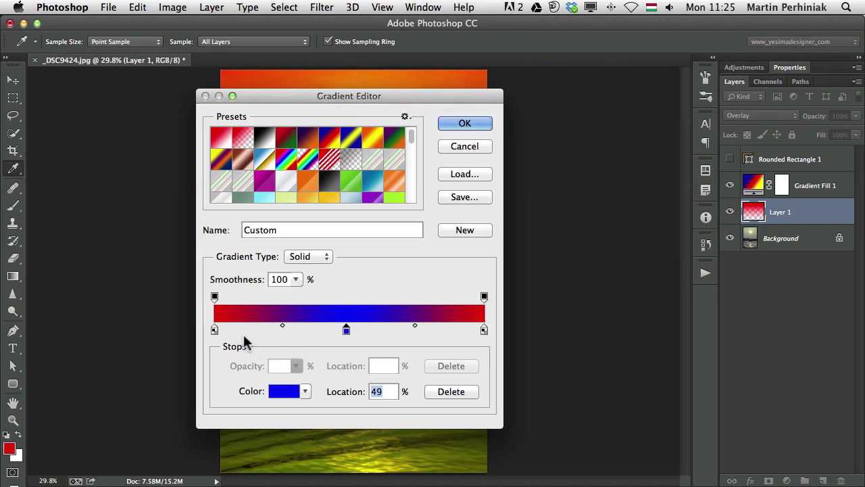
click(281, 325)
drag(279, 325, 333, 328)
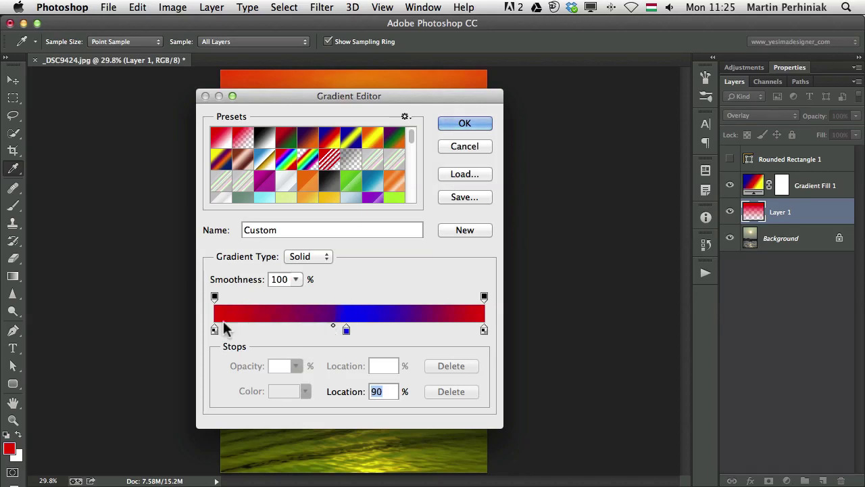
drag(333, 325, 265, 325)
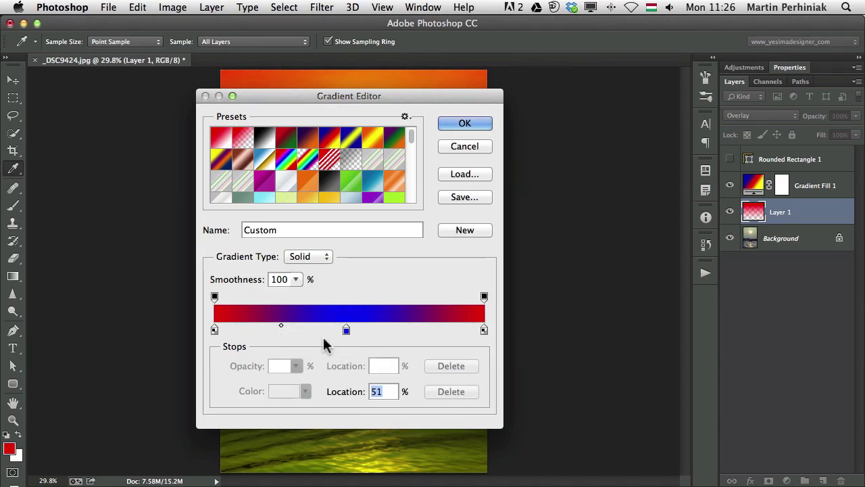
mouse_move(339, 398)
mouse_down()
mouse_move(362, 398)
mouse_move(333, 399)
mouse_move(348, 398)
mouse_up()
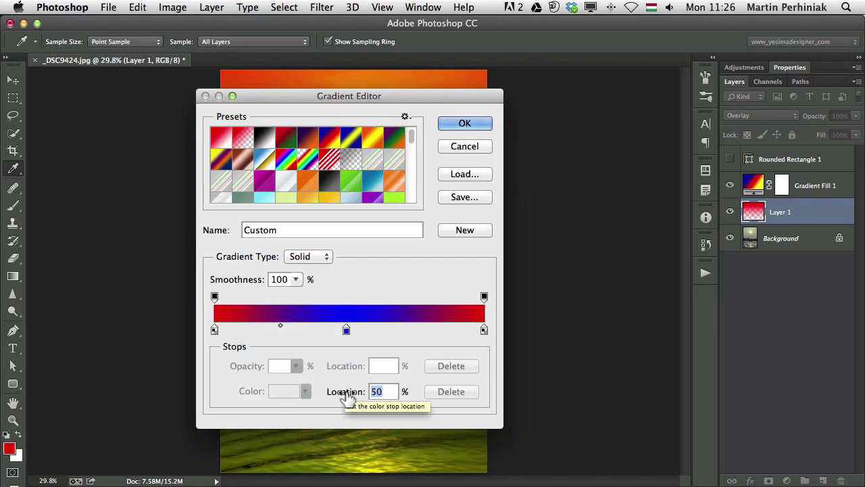
text(50)
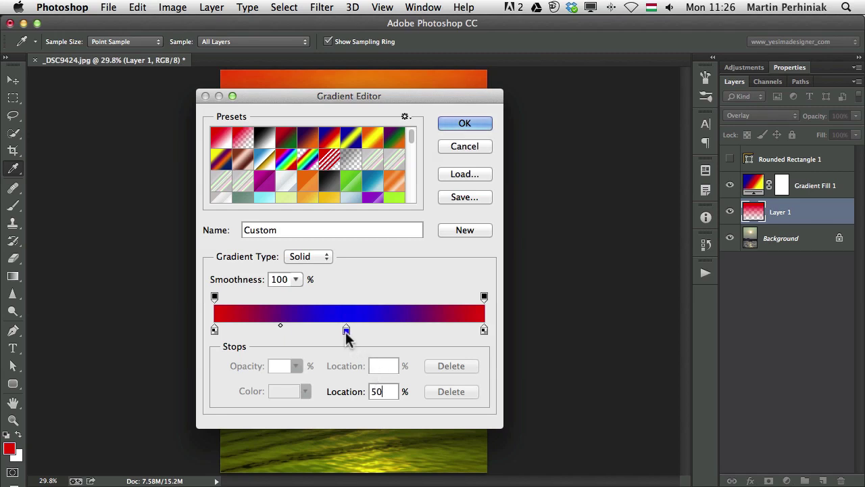
- Move the blue stop to location 47% and inspect its colour in the Color Picker without changing it
mouse_move(346, 331)
mouse_down()
mouse_move(322, 331)
mouse_move(352, 332)
mouse_move(340, 329)
mouse_up()
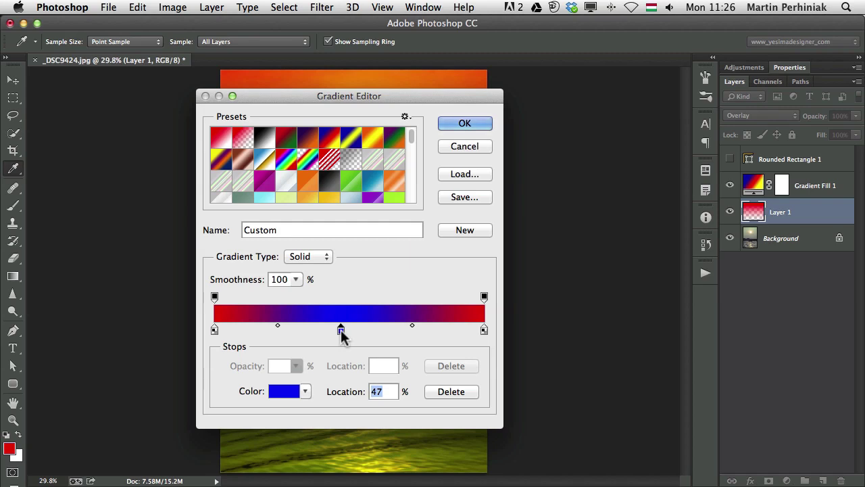
click(277, 392)
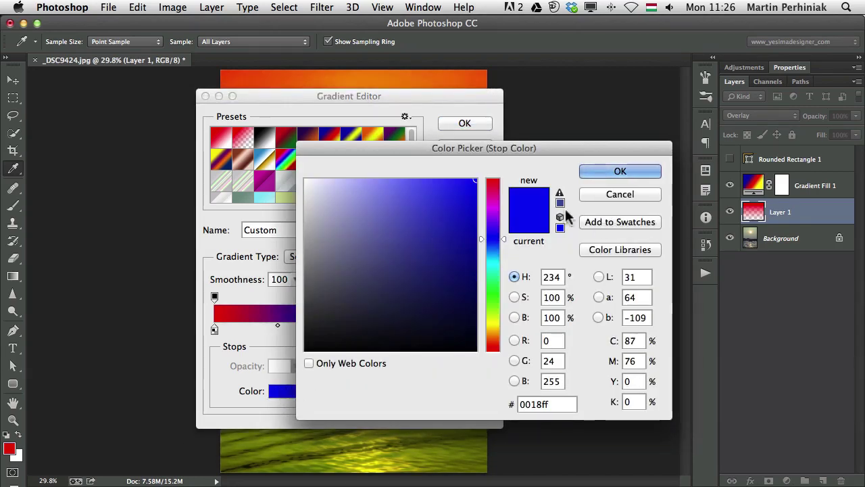
click(598, 192)
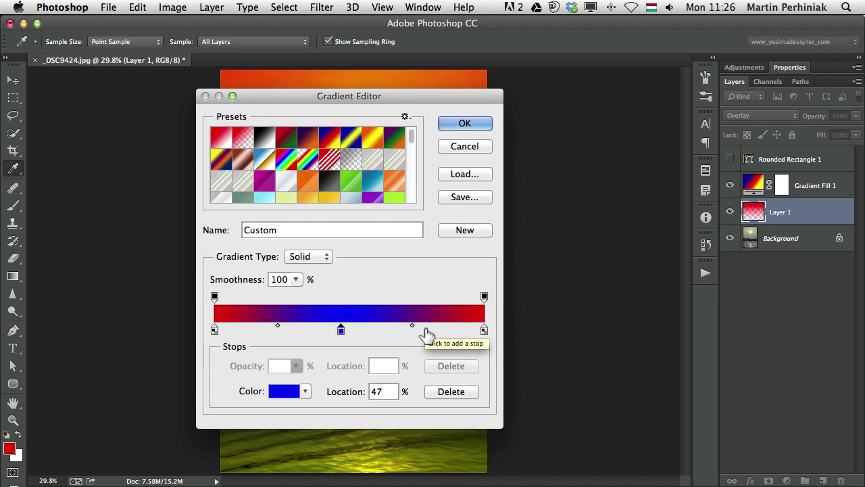
- Add a colour stop at 78% between the blue stop and the red end, and make it yellow-green
click(426, 332)
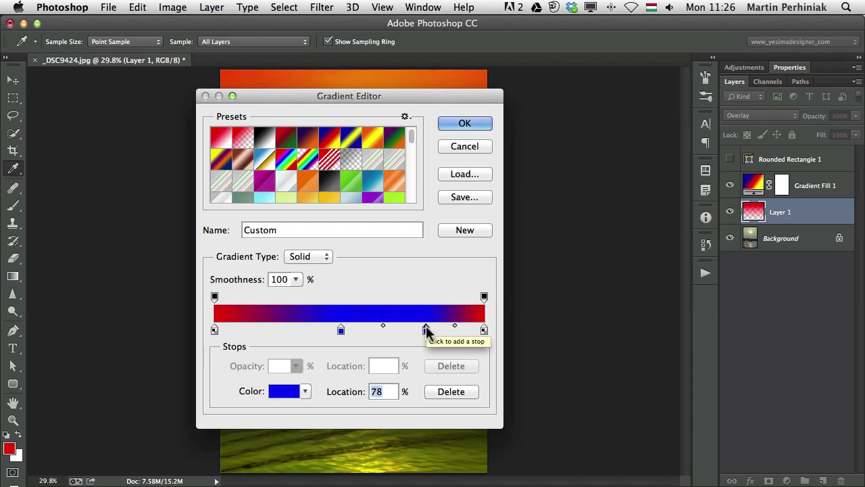
click(293, 391)
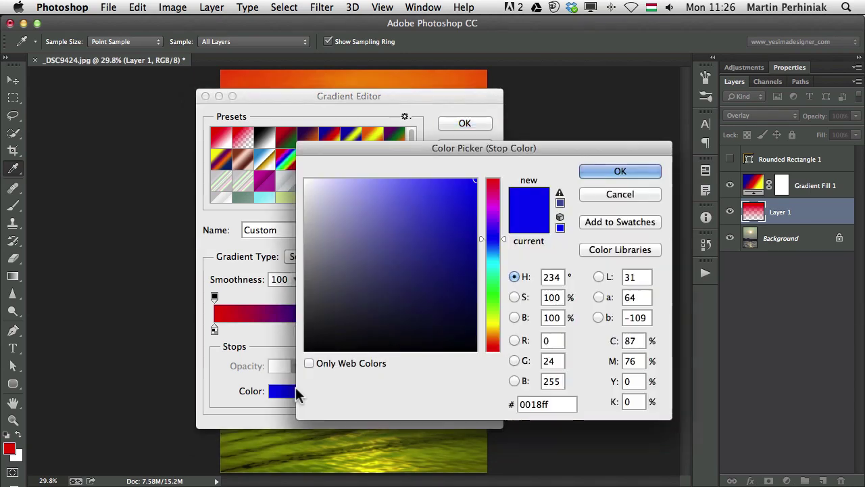
click(492, 321)
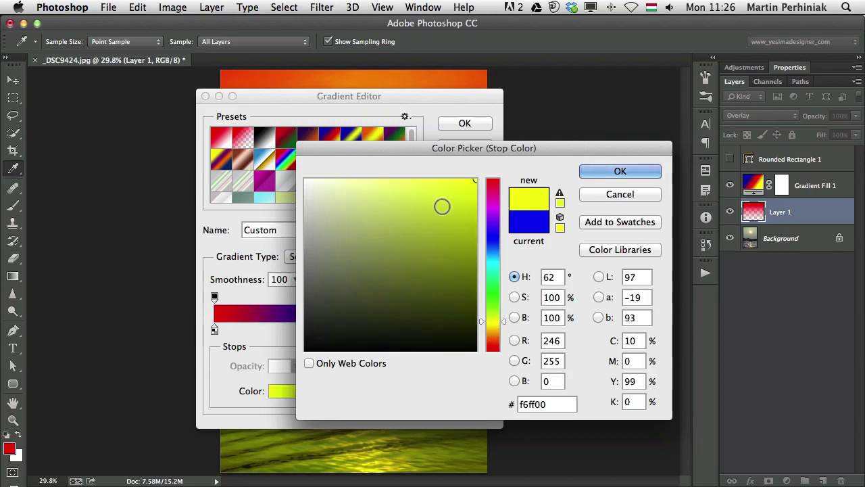
click(443, 205)
click(594, 172)
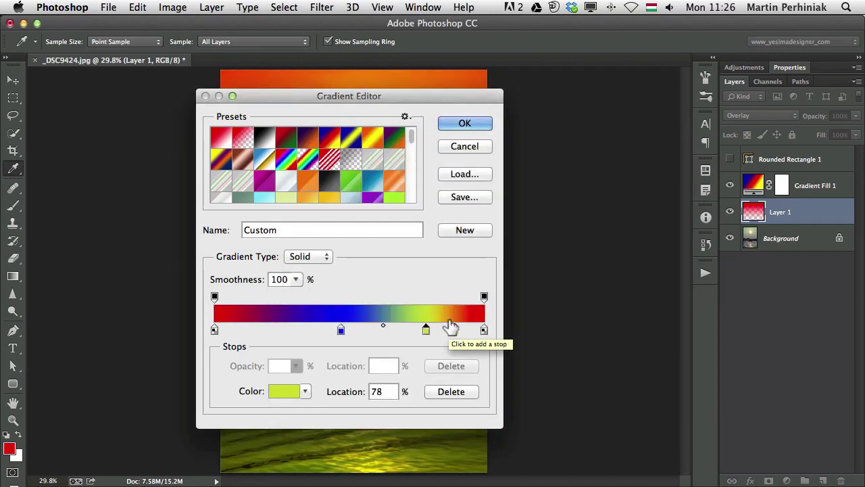
- Add an opacity stop with 100% opacity at location 63%, and select the blue colour stop
click(484, 298)
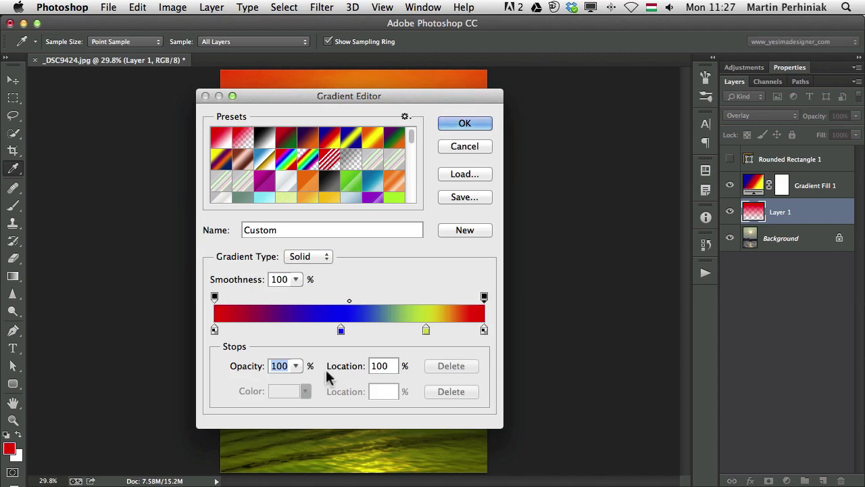
click(383, 298)
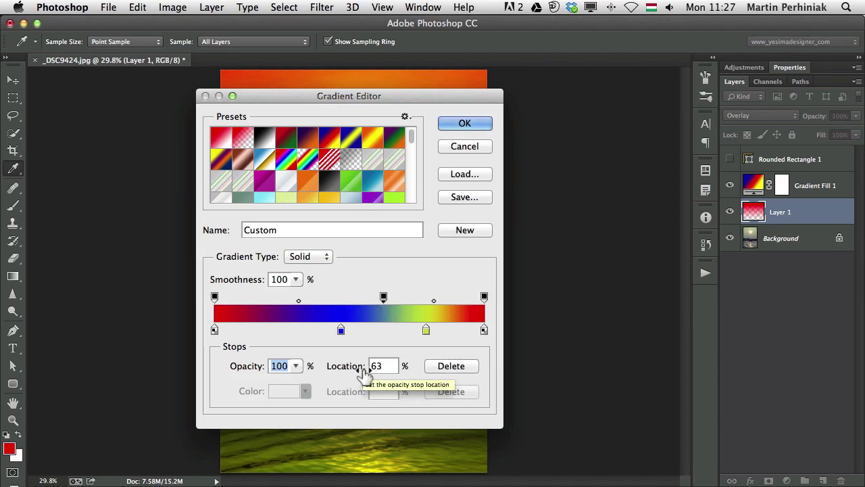
click(340, 330)
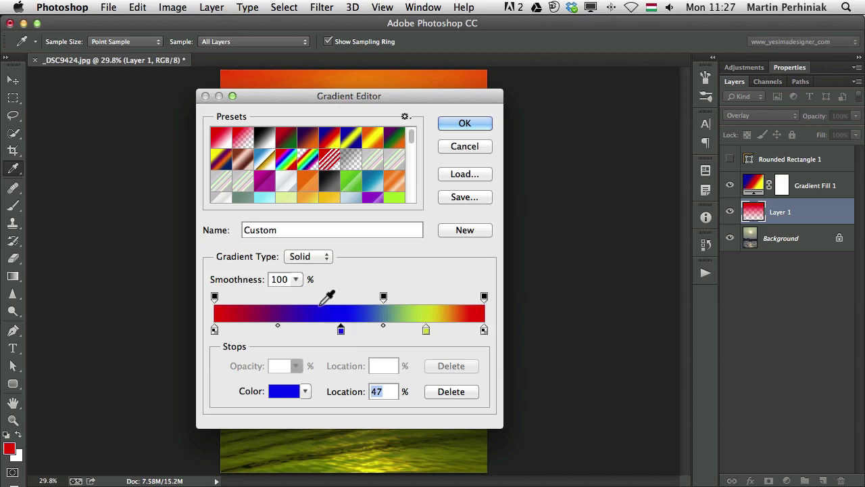
- Try the gradient's smoothness at 0% and return it to 100%
click(295, 279)
drag(293, 293, 213, 295)
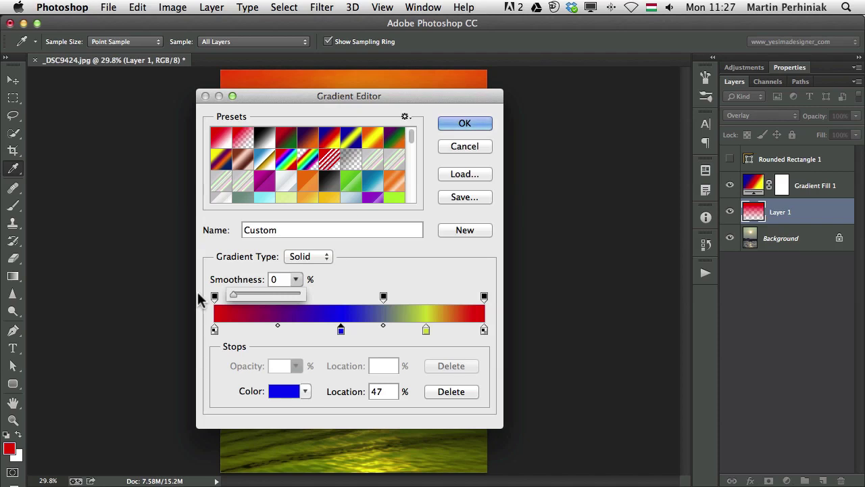
drag(200, 300, 324, 302)
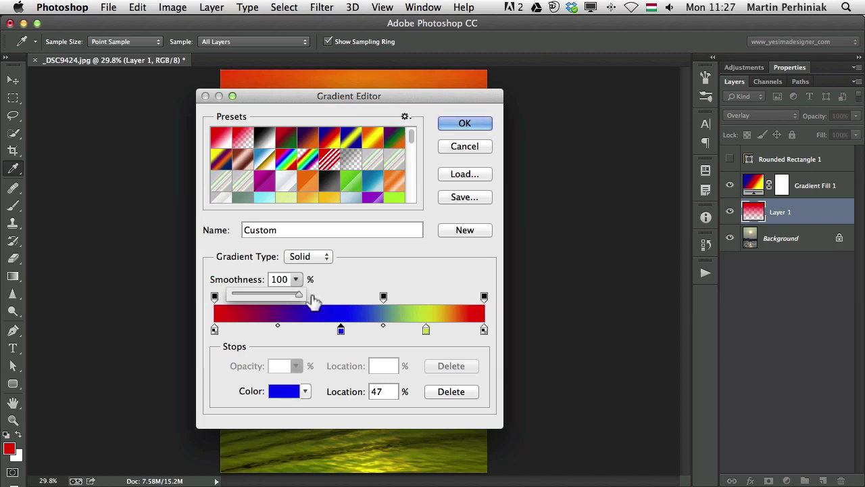
drag(314, 301, 390, 268)
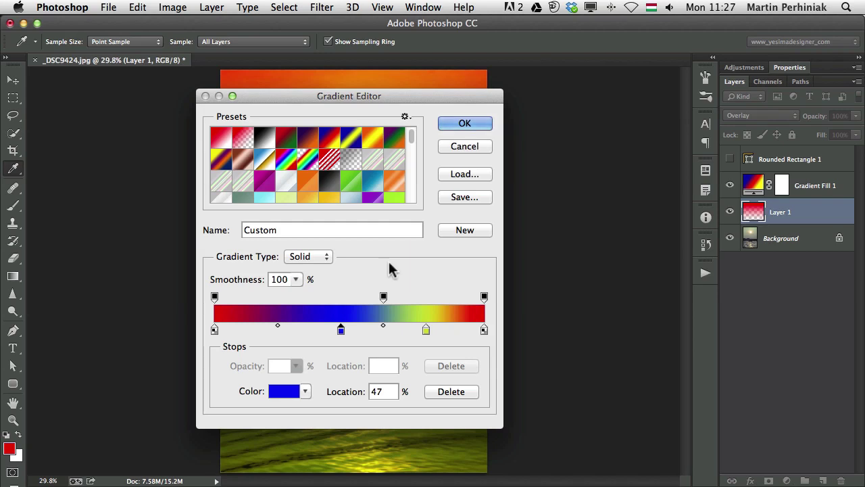
- Save the edited gradient as a new preset named Test and accept the Gradient Editor
double_click(281, 230)
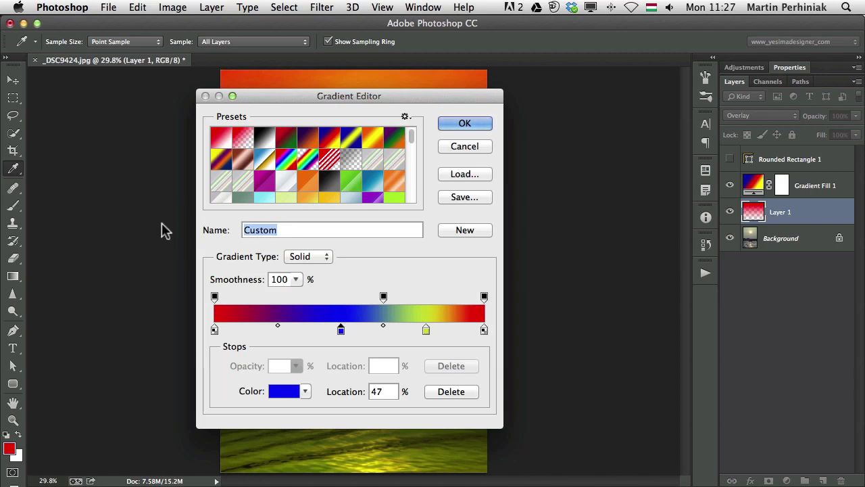
text(Test)
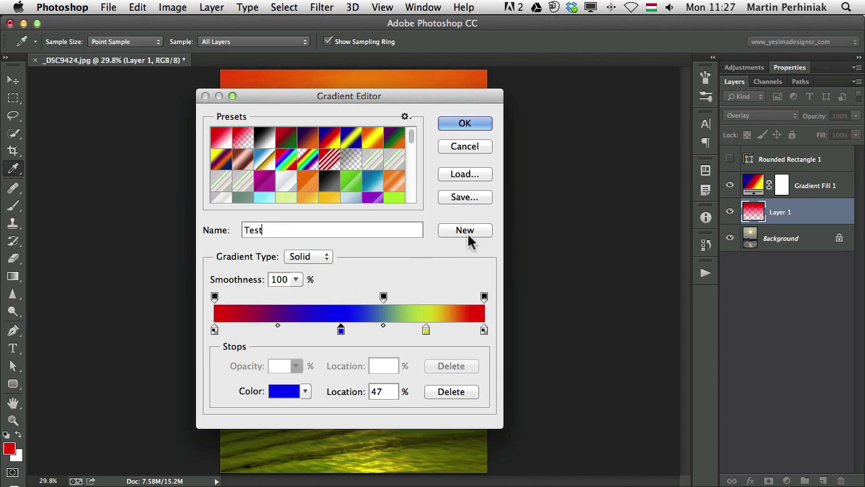
click(468, 232)
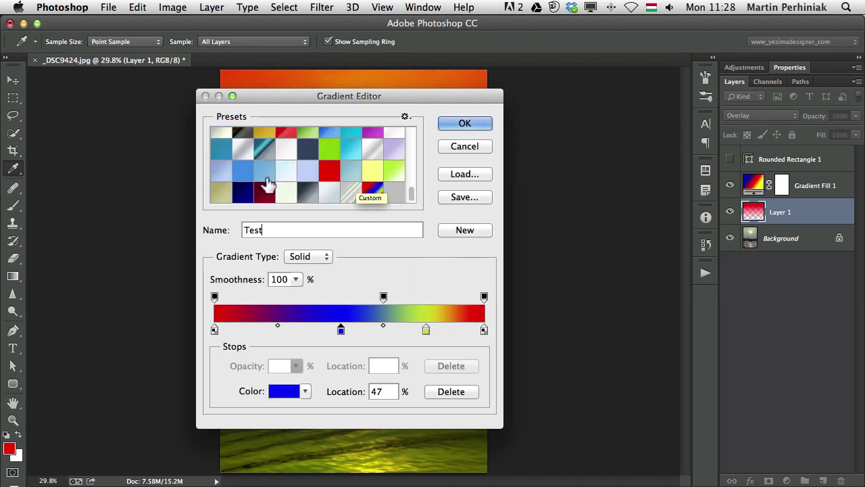
click(459, 126)
- Show the gradient presets in the Preset Manager, select the Test preset at the end of the set, and close the manager
click(135, 7)
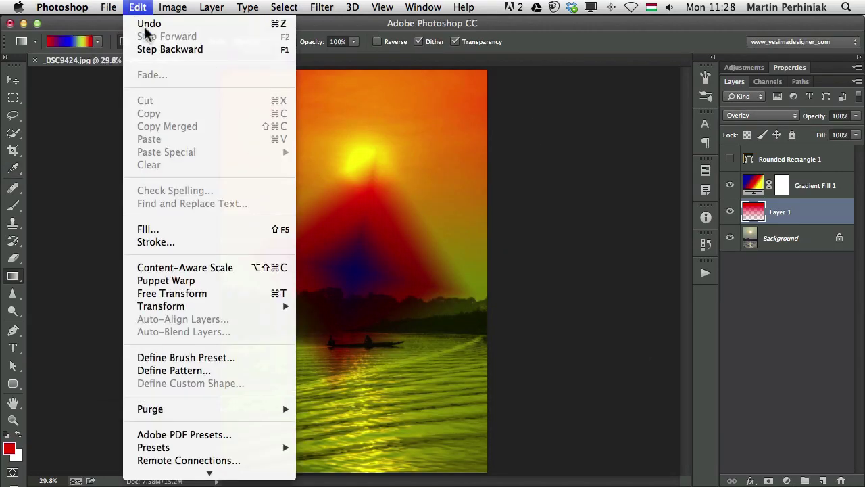
mouse_move(201, 449)
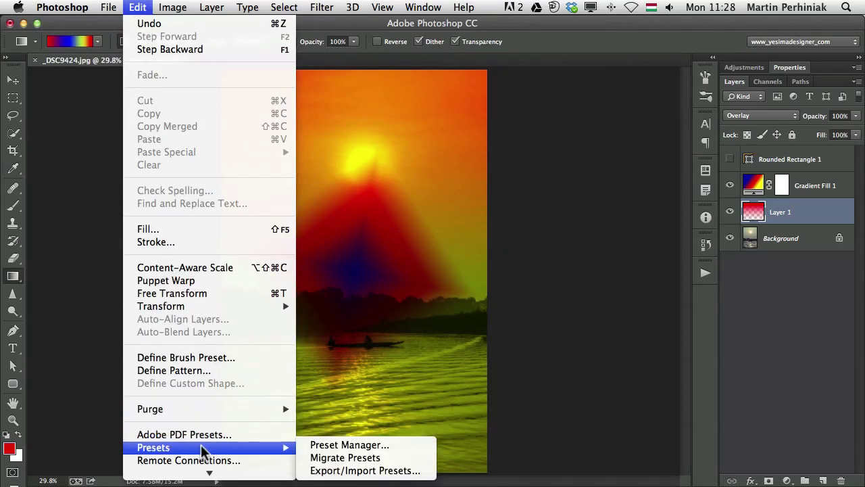
click(358, 449)
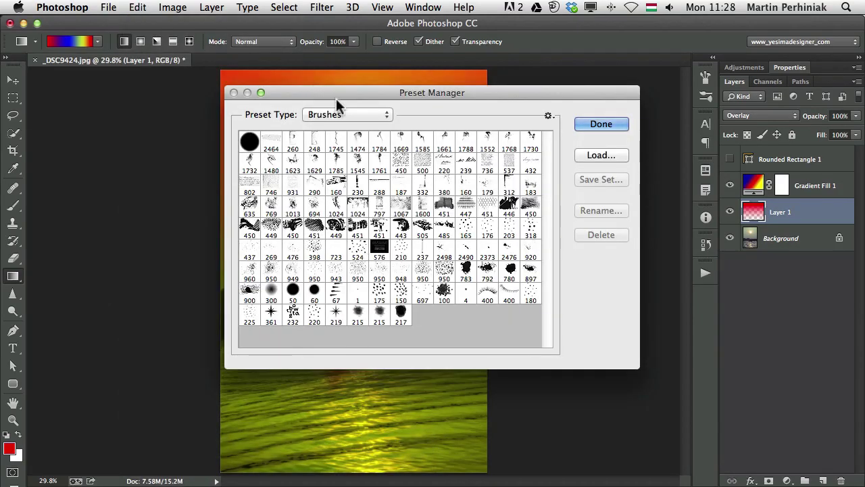
click(342, 115)
click(343, 140)
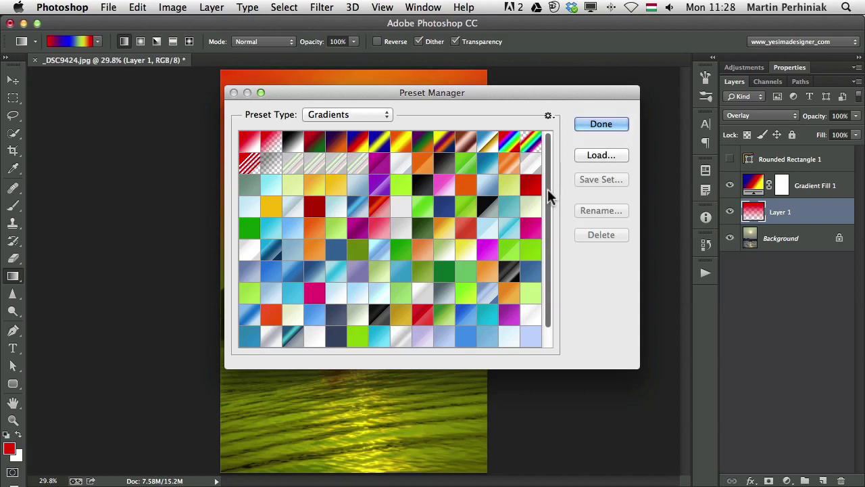
scroll(549, 196, down, 1)
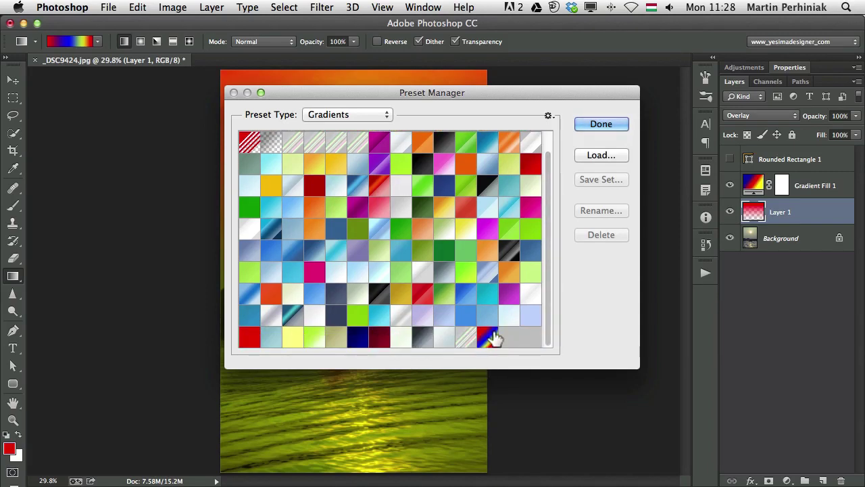
click(489, 336)
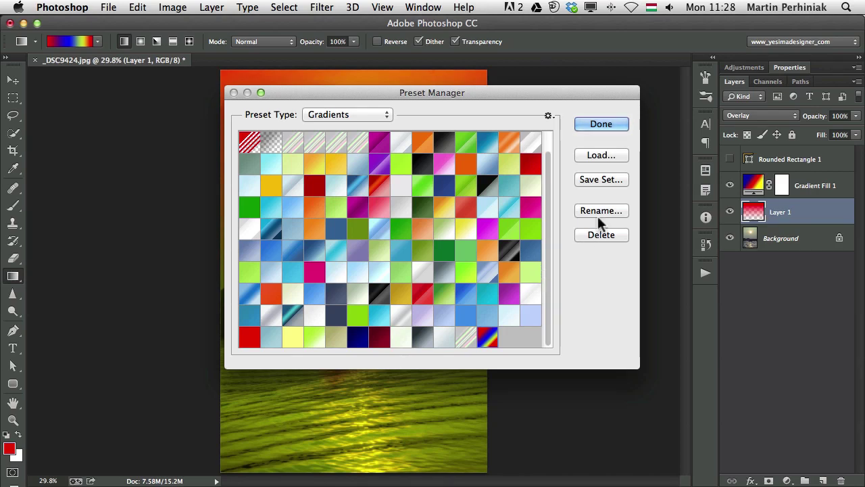
click(590, 126)
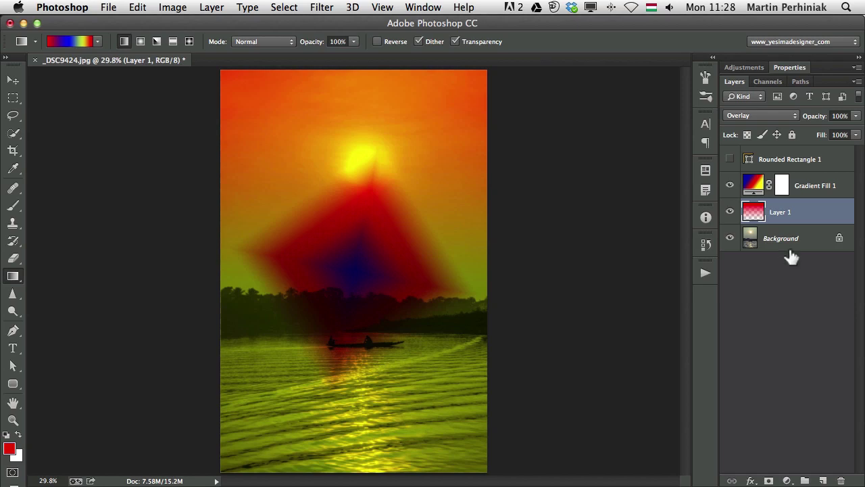
- Hide the Gradient Fill 1 layer and draw the Test gradient linearly on Layer 1, from the upper sky down to the treeline
click(98, 41)
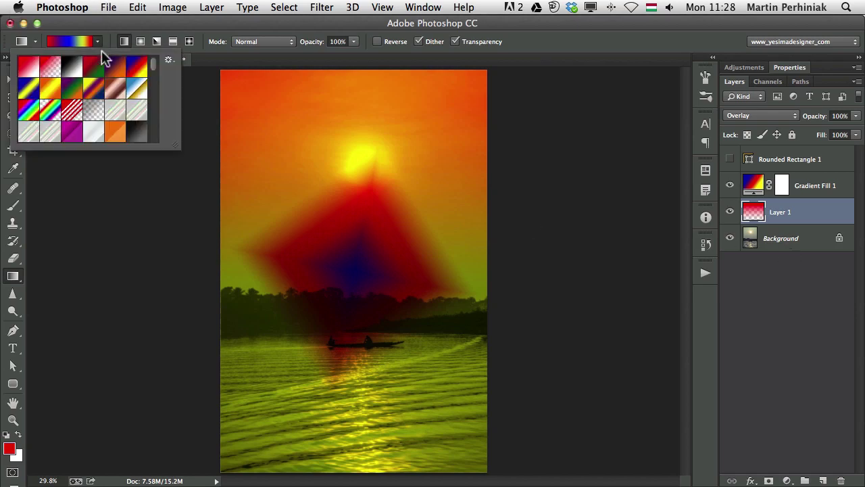
mouse_move(156, 66)
mouse_down()
mouse_move(156, 140)
mouse_move(165, 64)
mouse_up()
click(139, 24)
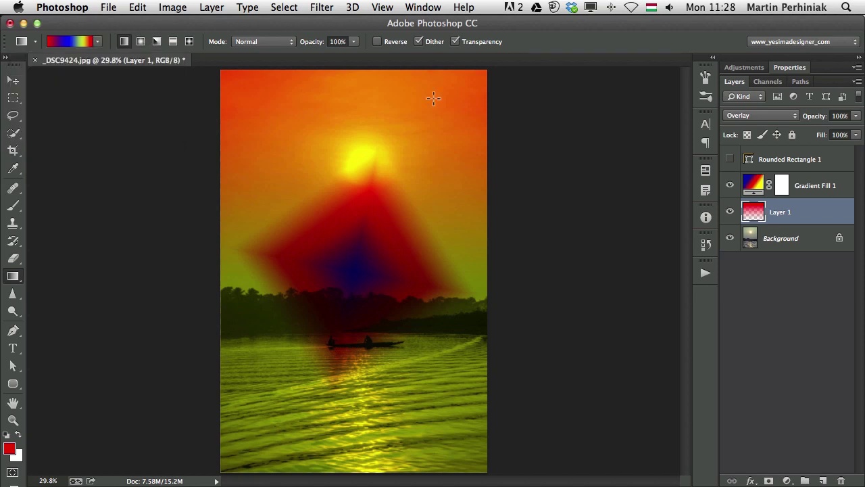
click(730, 186)
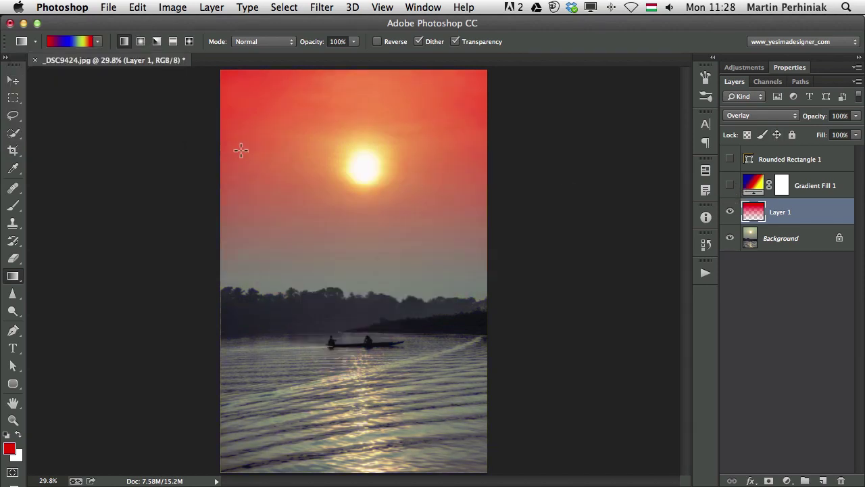
drag(328, 110, 336, 314)
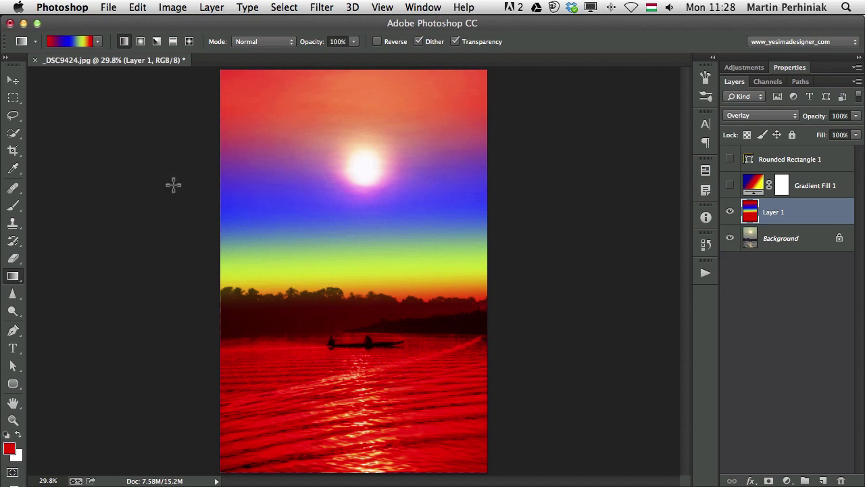
- Hide Layer 1, then show and select the Rounded Rectangle 1 layer
click(730, 211)
click(729, 159)
click(844, 163)
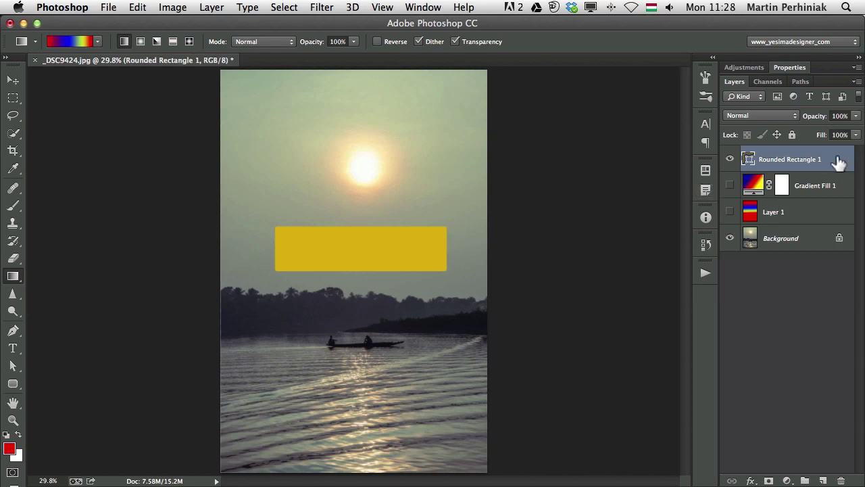
- Add a Gradient Overlay to Rounded Rectangle 1 using the Test preset, and move the Layer Style dialog clear of the shape
double_click(838, 163)
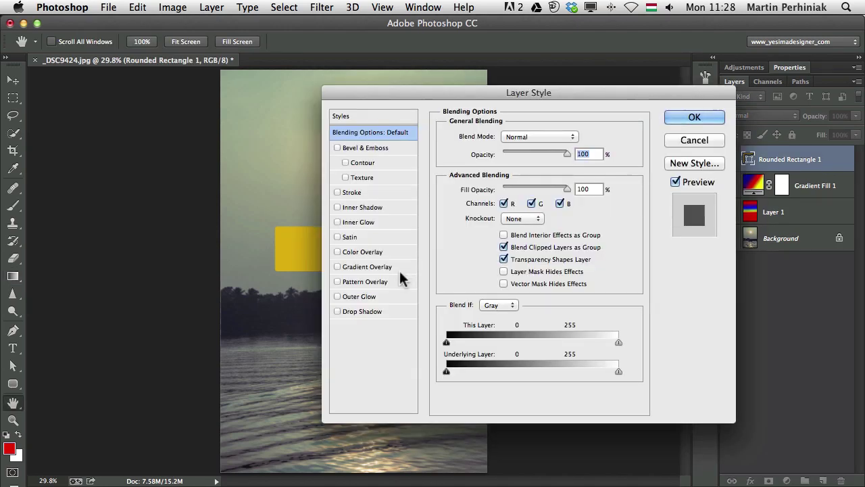
click(352, 267)
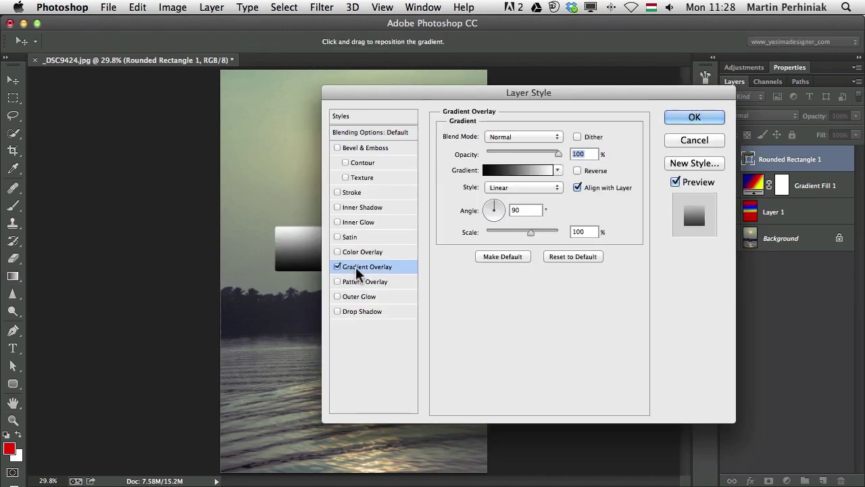
click(558, 169)
drag(580, 195, 581, 265)
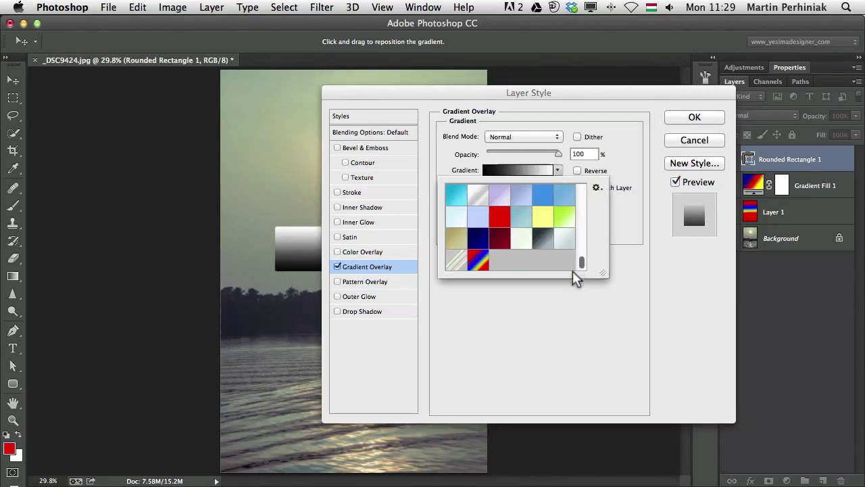
click(480, 261)
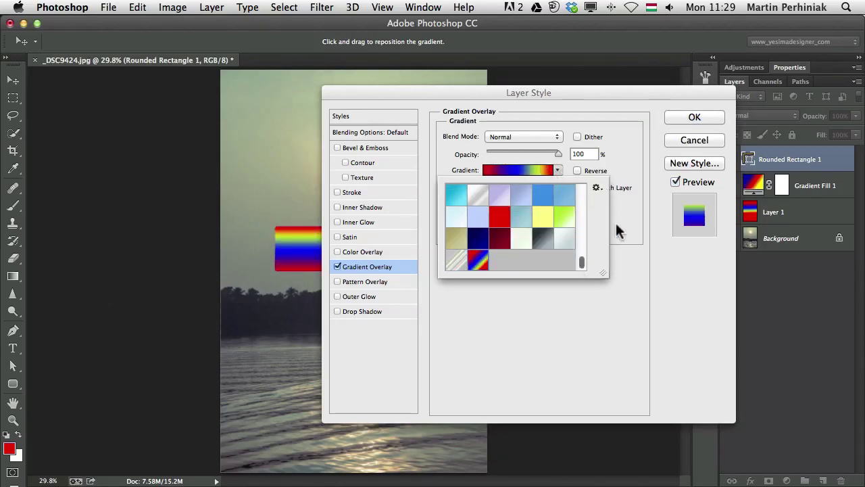
click(657, 303)
drag(416, 88, 549, 92)
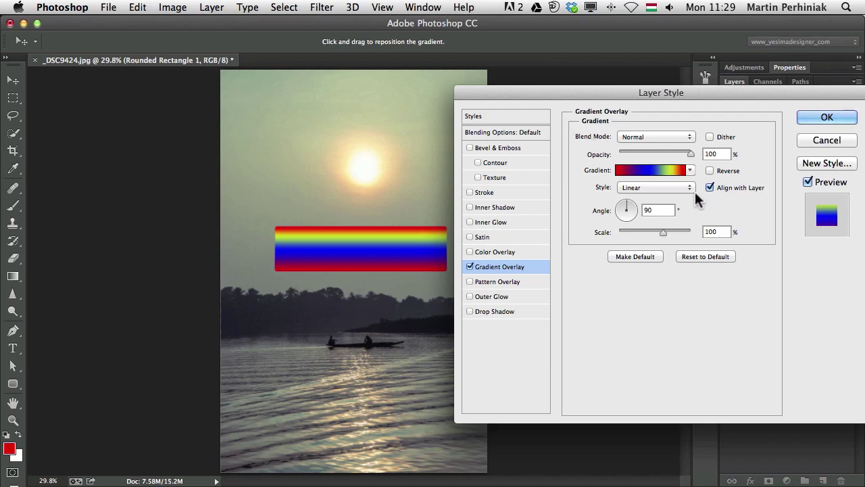
- Try the Radial, Angle, Reflected and Diamond styles on the rectangle's gradient overlay, and return it to Linear
click(677, 188)
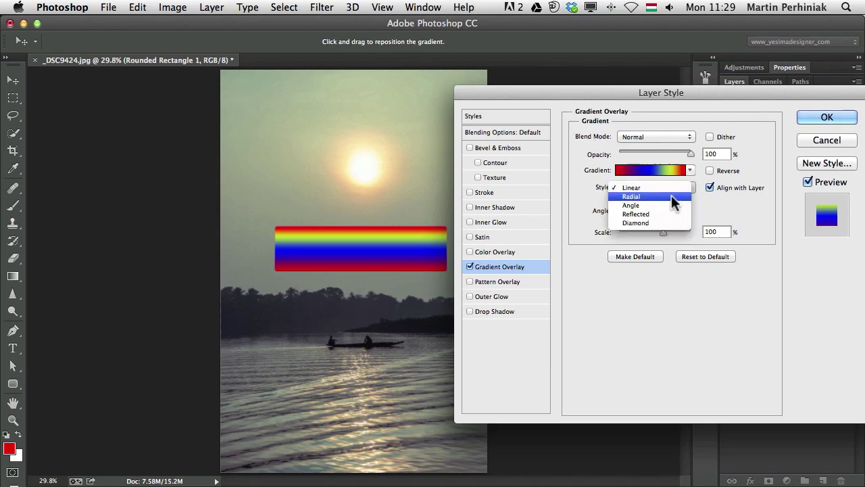
click(671, 194)
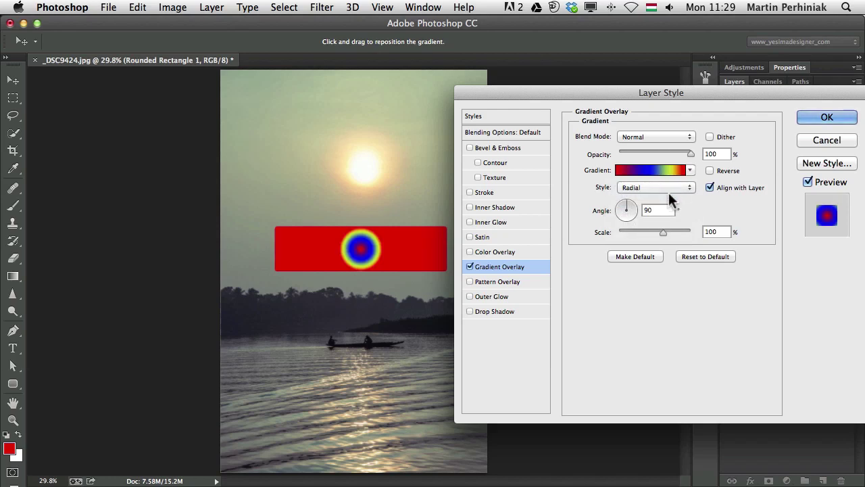
click(662, 186)
click(662, 197)
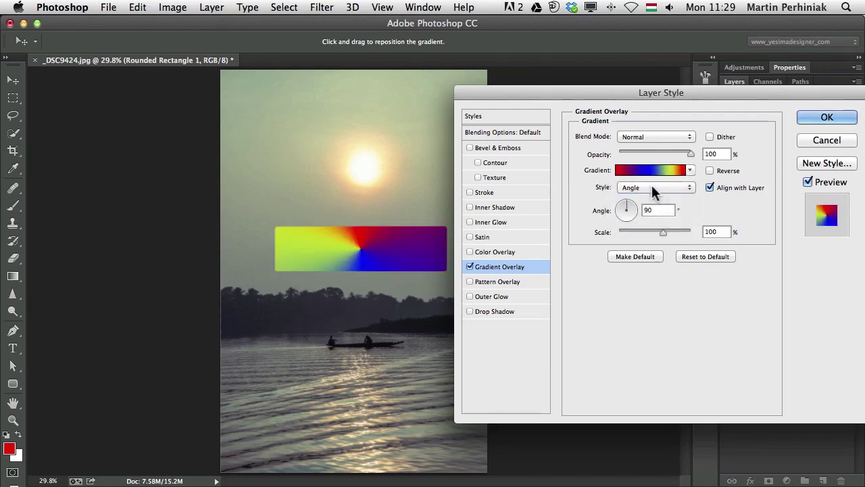
click(652, 188)
click(646, 197)
click(641, 189)
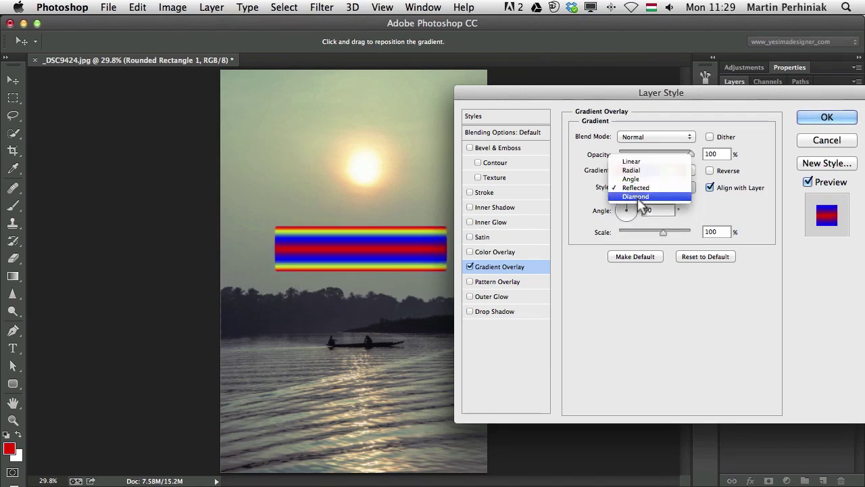
click(638, 195)
click(633, 189)
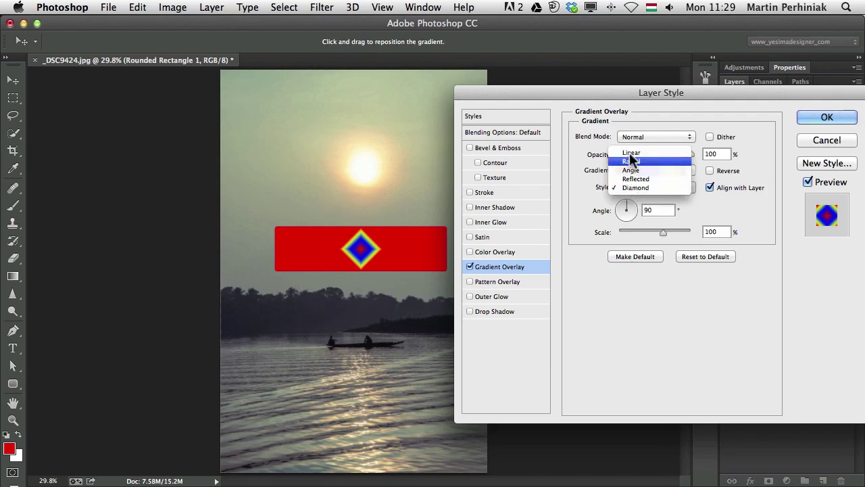
click(632, 154)
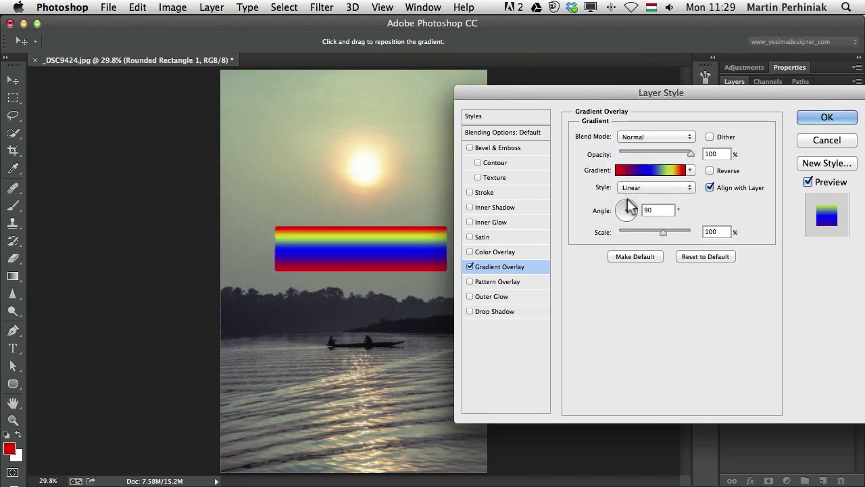
- Set the overlay's angle to -90°, scale to 98% and opacity to 64%, reverse the gradient, and accept the layer style
drag(628, 201, 662, 232)
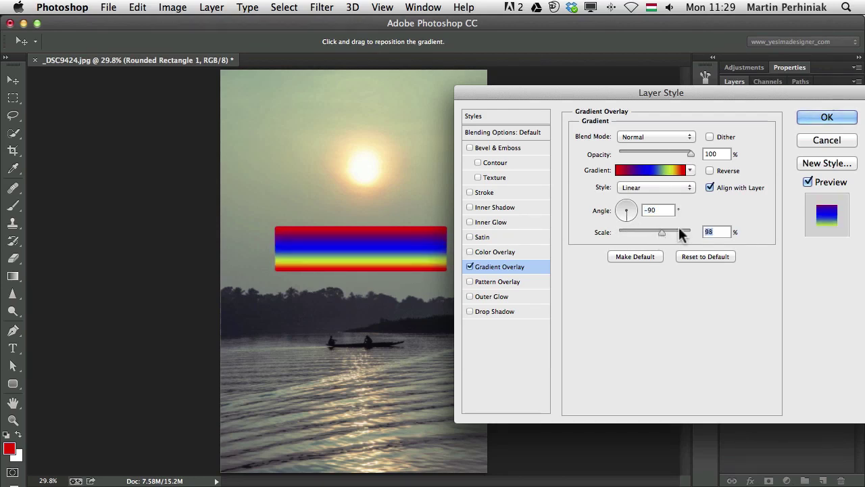
click(710, 169)
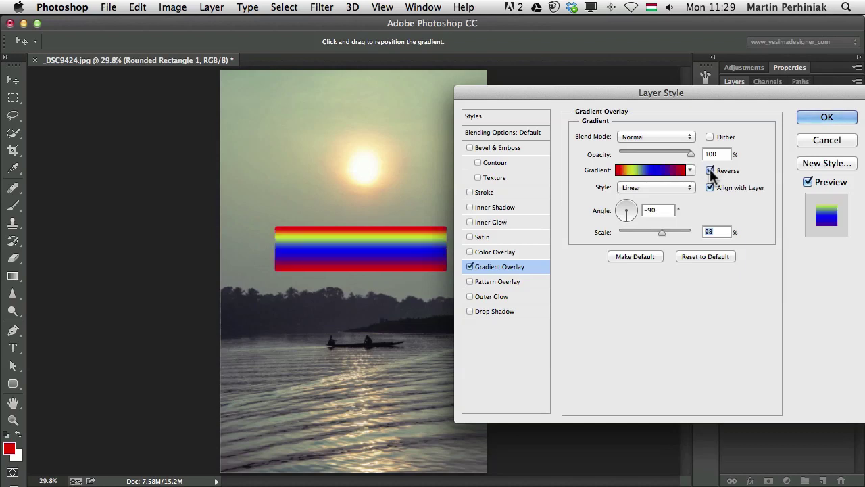
drag(690, 154, 665, 154)
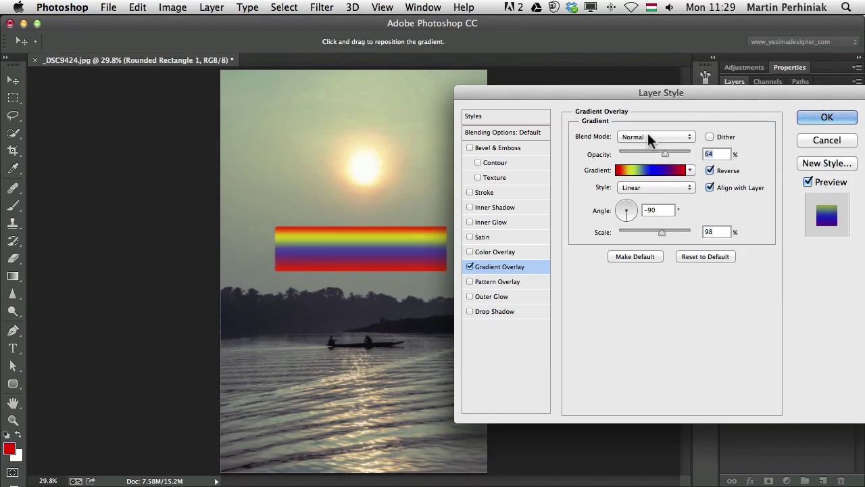
click(831, 118)
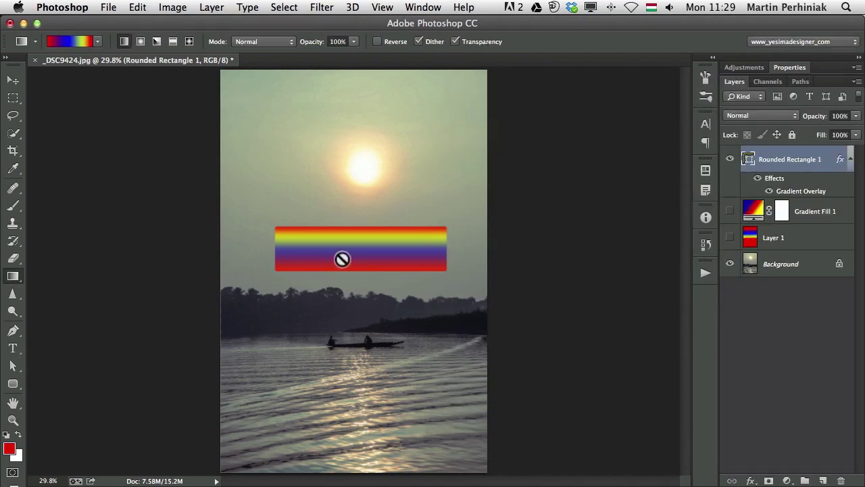
- Toggle the visibility of Rounded Rectangle 1 to compare, and leave the layer hidden
click(730, 160)
click(730, 161)
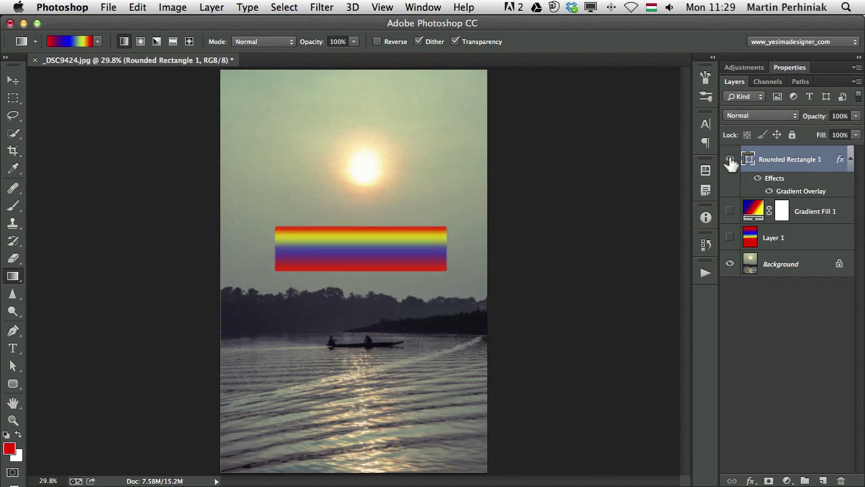
click(730, 161)
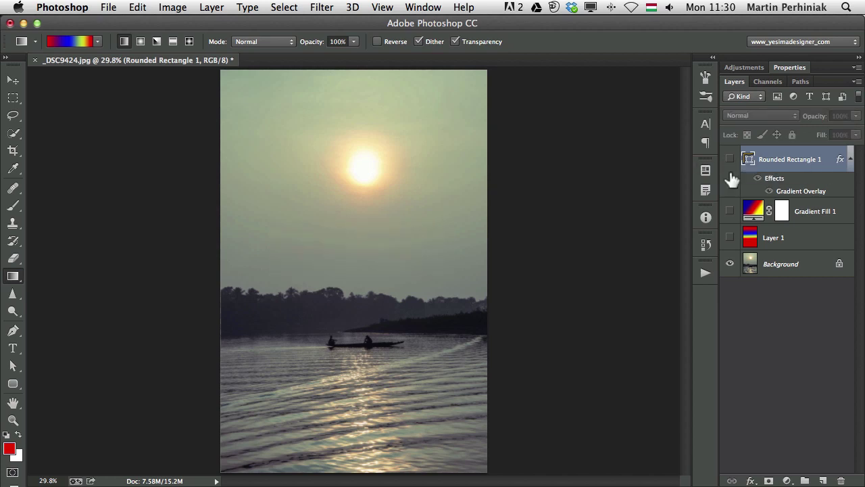
- In Quick Mask mode, draw a linear black-to-white gradient from the upper sky down to the water just below the boat
key(v)
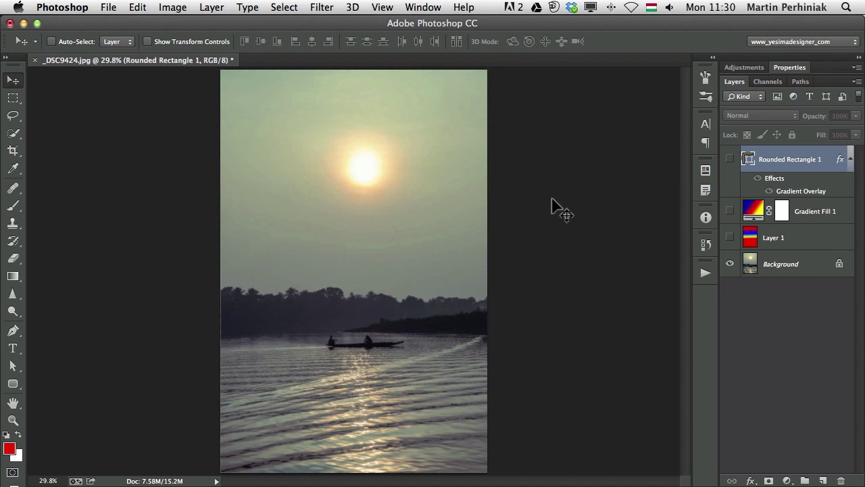
key(q)
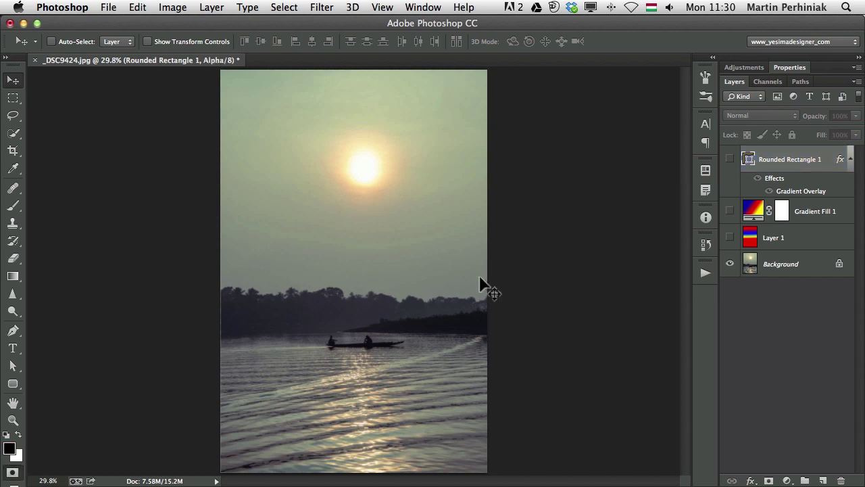
click(13, 275)
click(100, 42)
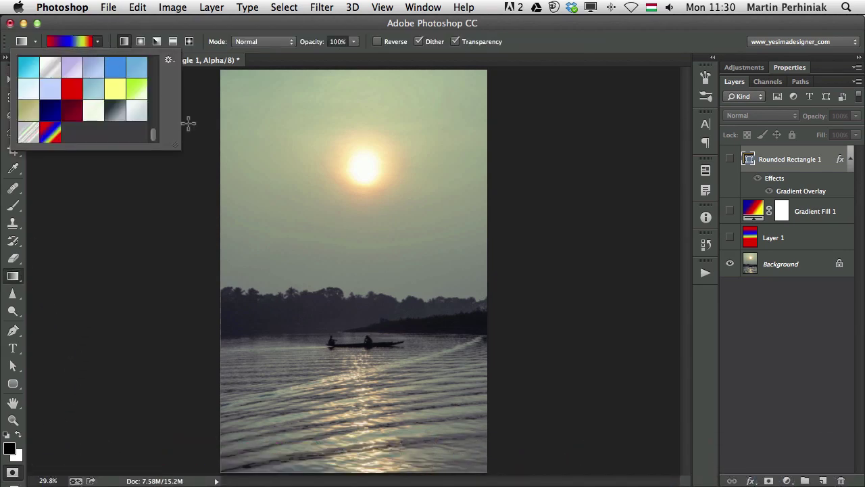
scroll(128, 95, up, 5)
click(72, 66)
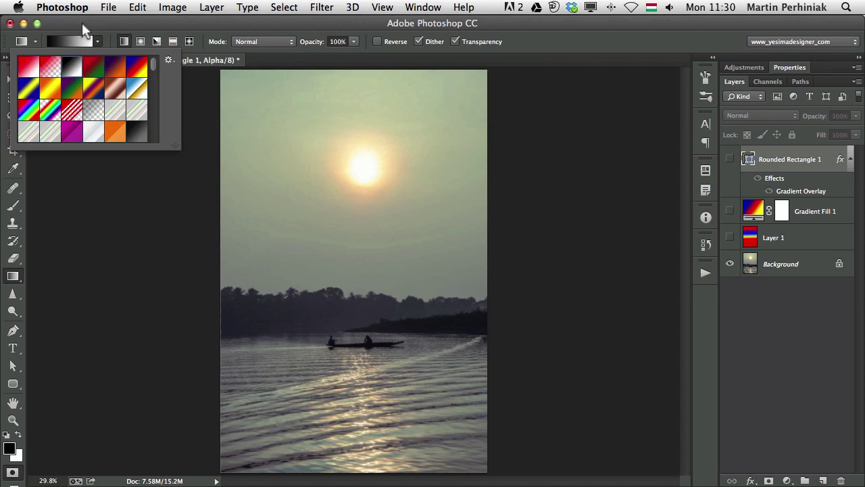
click(86, 29)
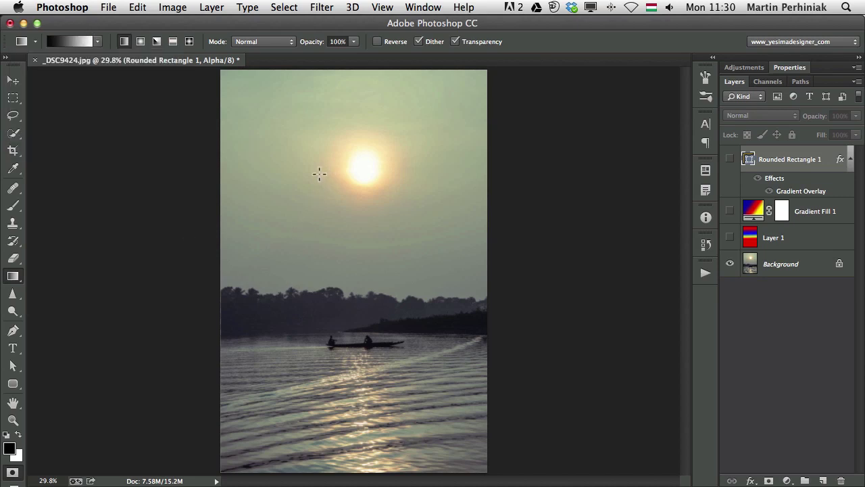
drag(324, 97, 328, 380)
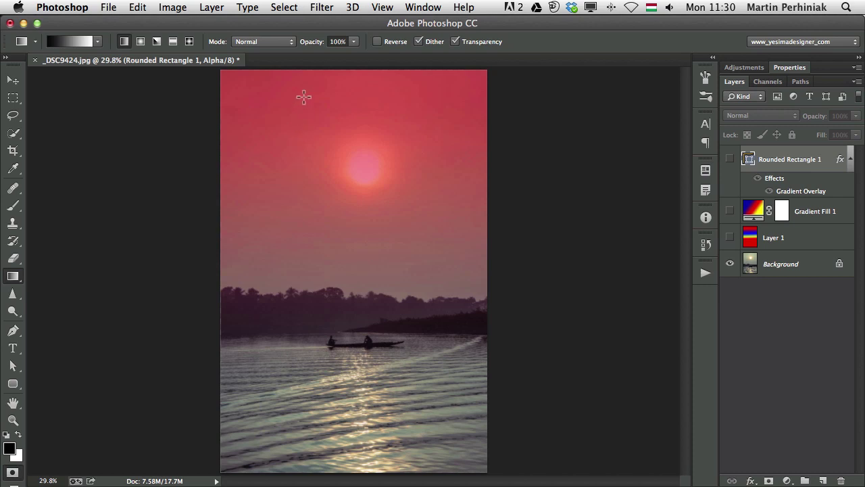
- Redraw the Quick Mask gradient over a short stretch of upper sky, fill the resulting selection with red on a new layer, and delete that layer
drag(304, 96, 305, 182)
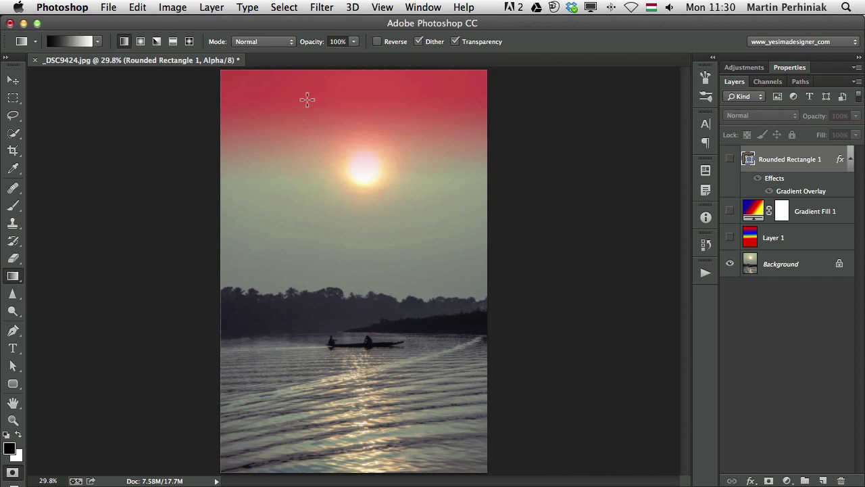
key(q)
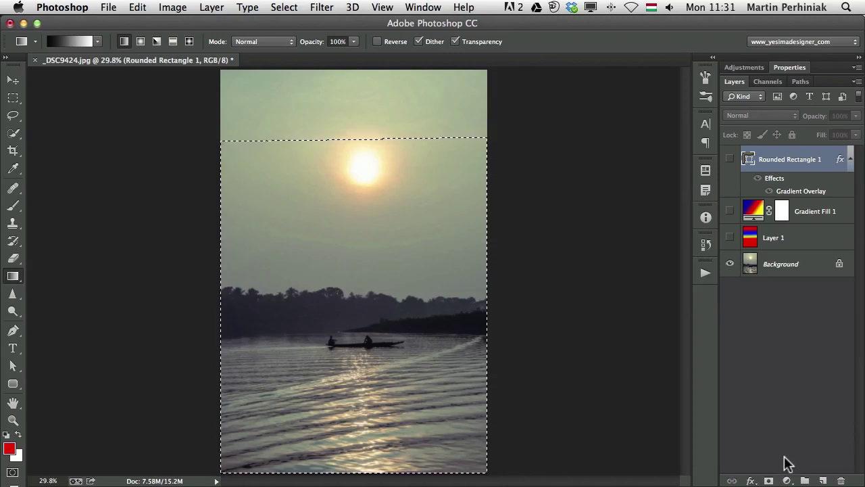
click(823, 481)
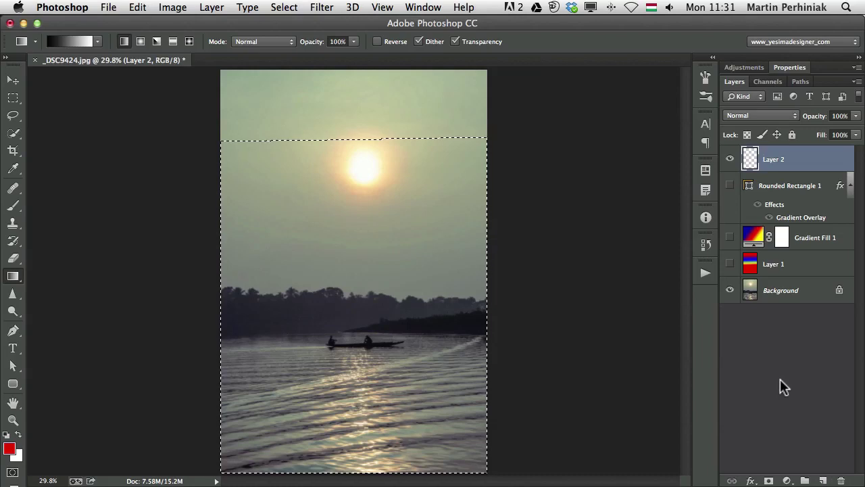
key(alt+BackSpace)
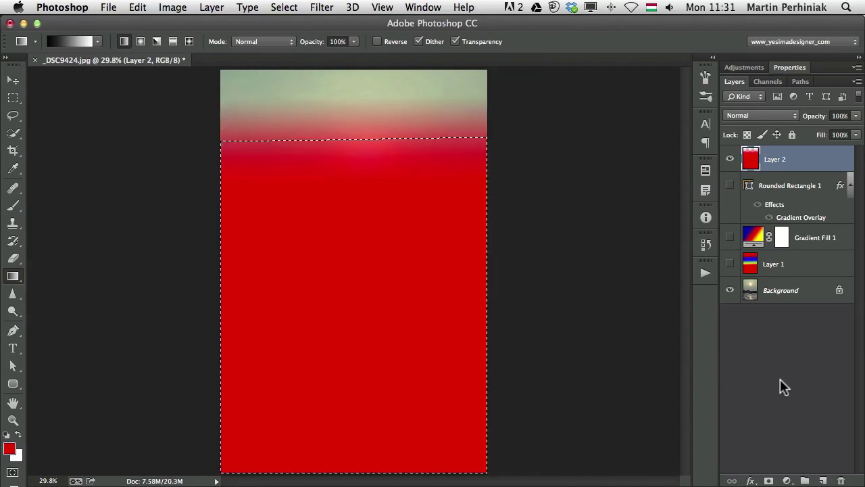
key(super+d)
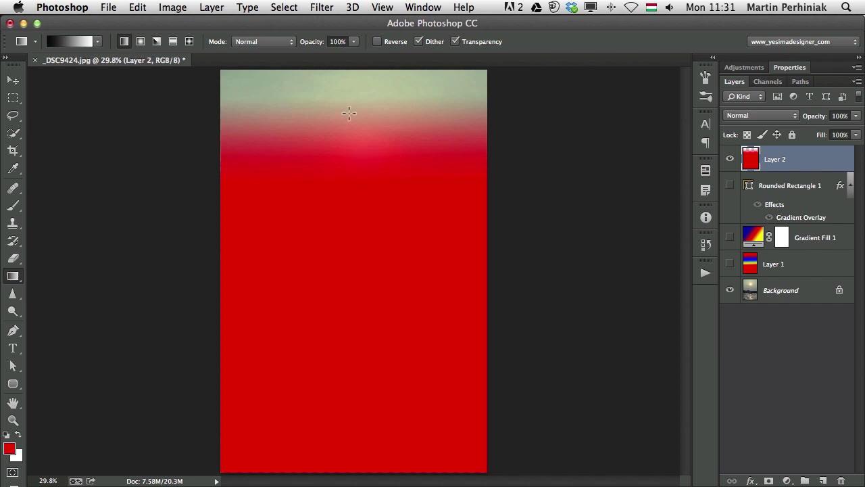
key(BackSpace)
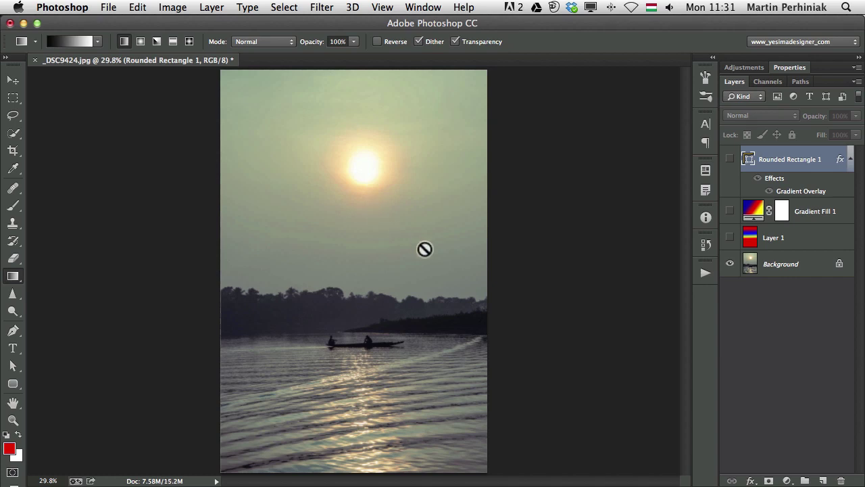
- In Quick Mask mode, draw a horizontal black-to-white gradient from the photo's left side past its right edge, and convert it to a selection
key(q)
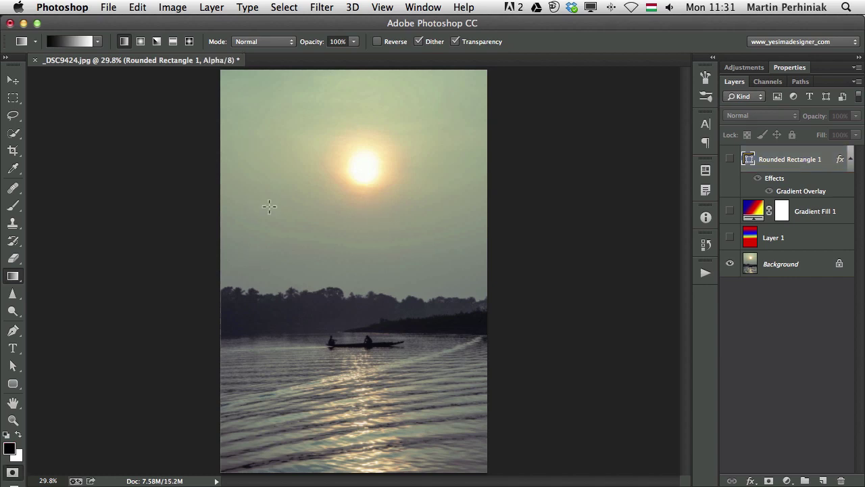
drag(257, 207, 529, 208)
drag(469, 206, 469, 205)
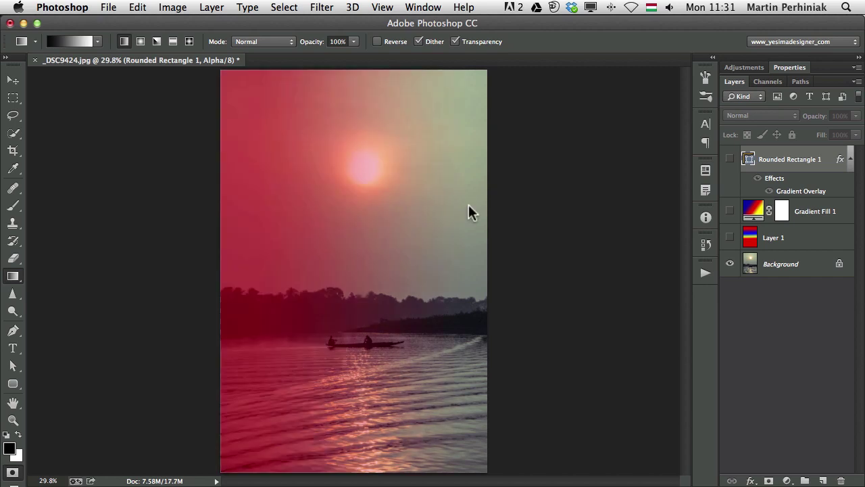
key(q)
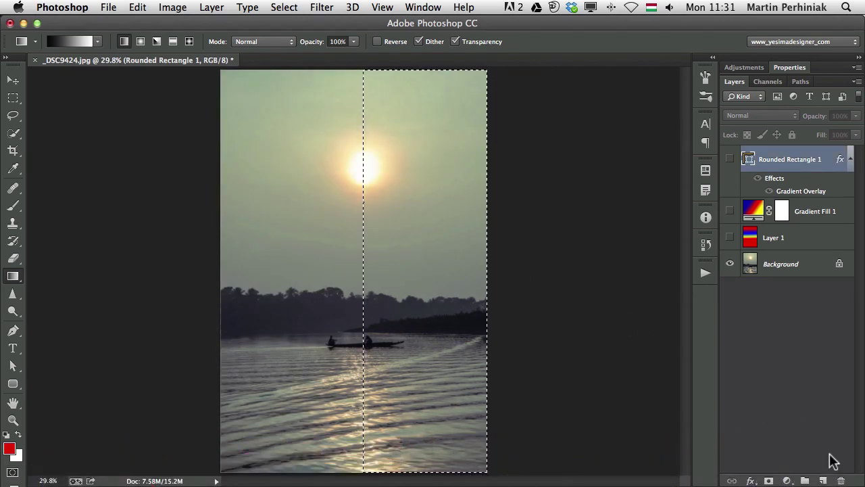
- Fill the selection with a blue foreground color on a new layer, clear the selection, and delete that layer
click(824, 480)
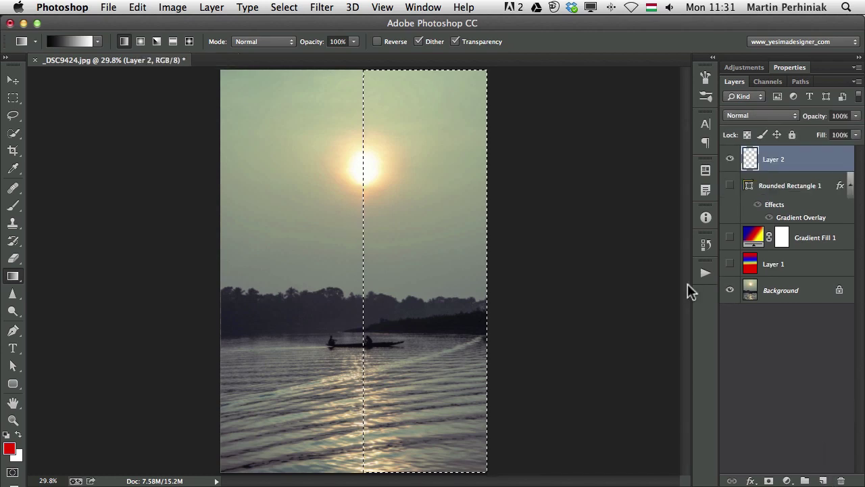
click(9, 448)
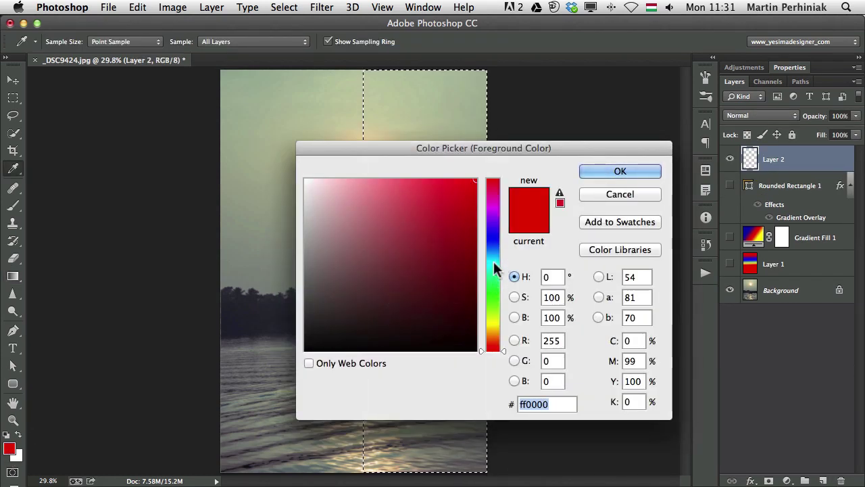
click(494, 242)
click(599, 171)
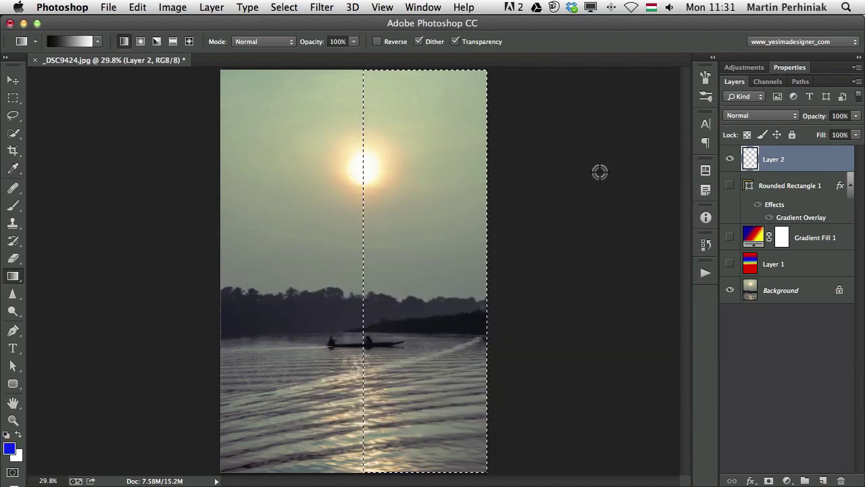
key(alt+BackSpace)
key(ctrl+d)
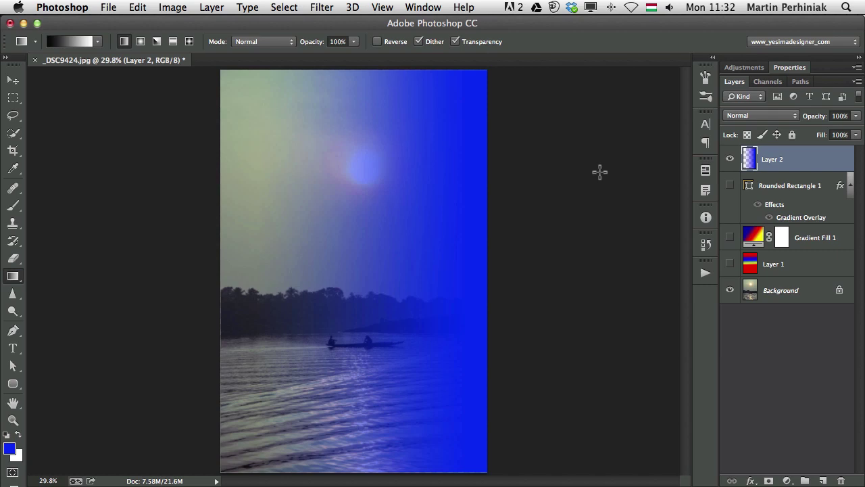
key(Delete)
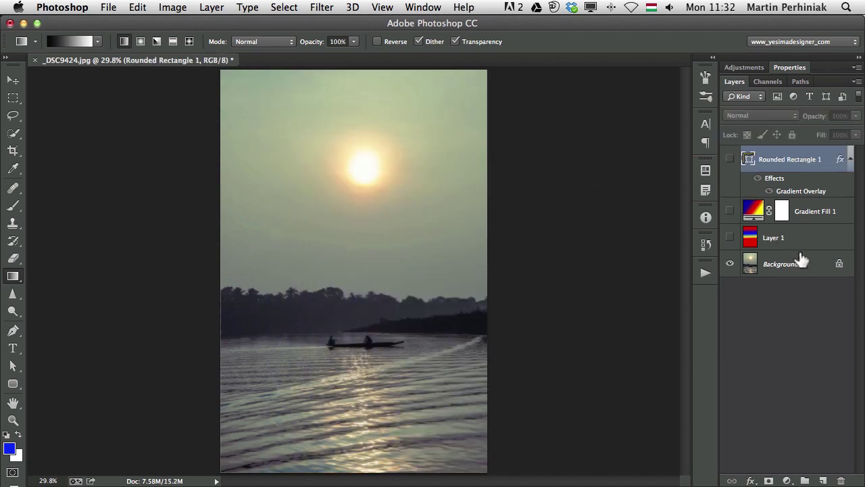
- Add a layer mask to the Background photo and draw a black-to-white gradient on it from the lower water up to the sky below the sun
click(811, 269)
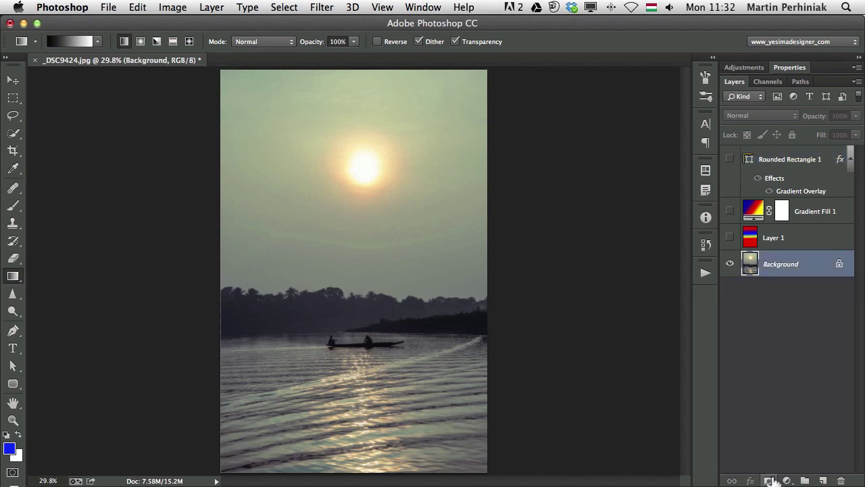
click(770, 480)
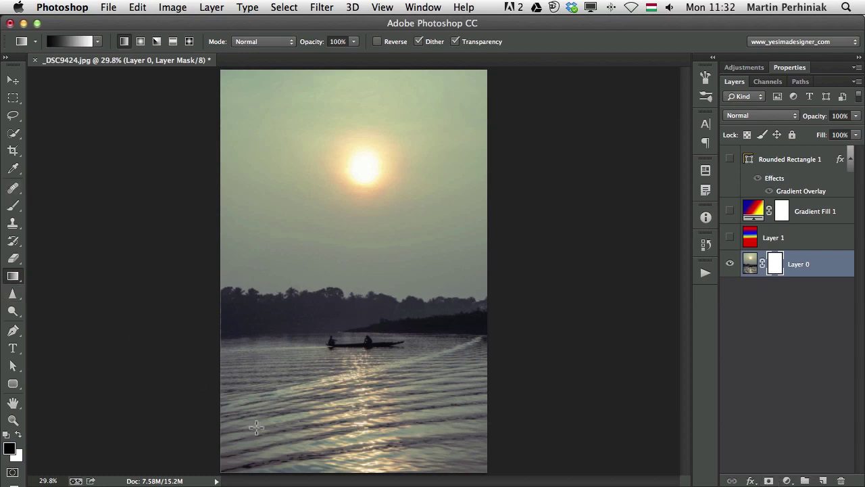
drag(358, 448, 362, 245)
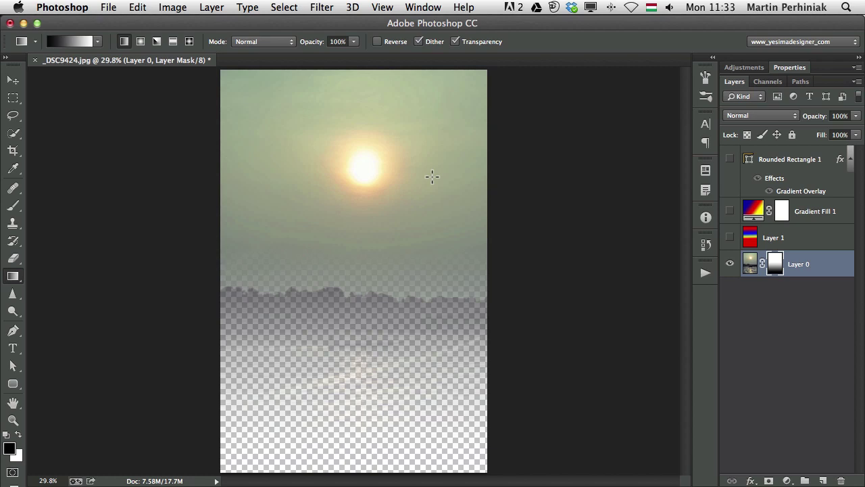
- With the Gradient tool active, review the gradient presets and the additional preset libraries available to load
key(v)
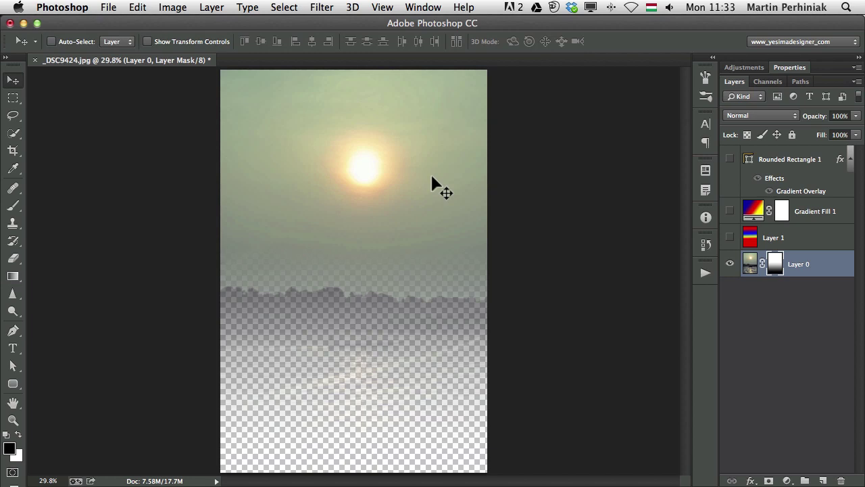
click(13, 276)
click(100, 43)
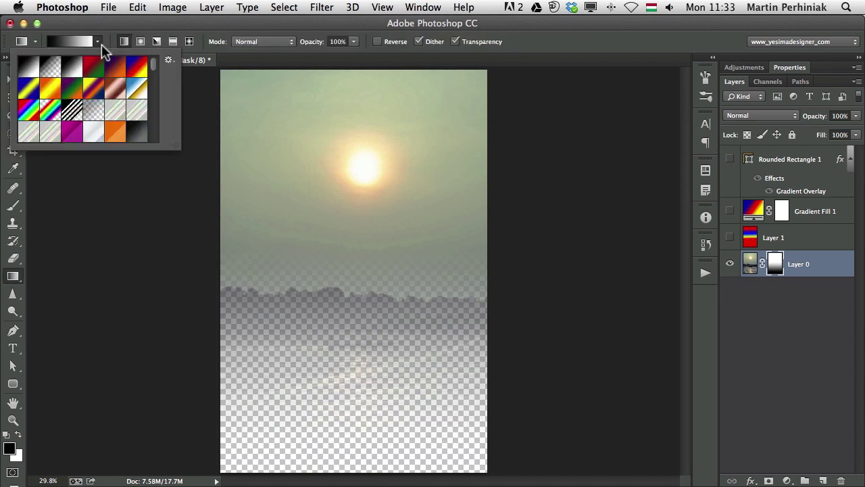
click(97, 43)
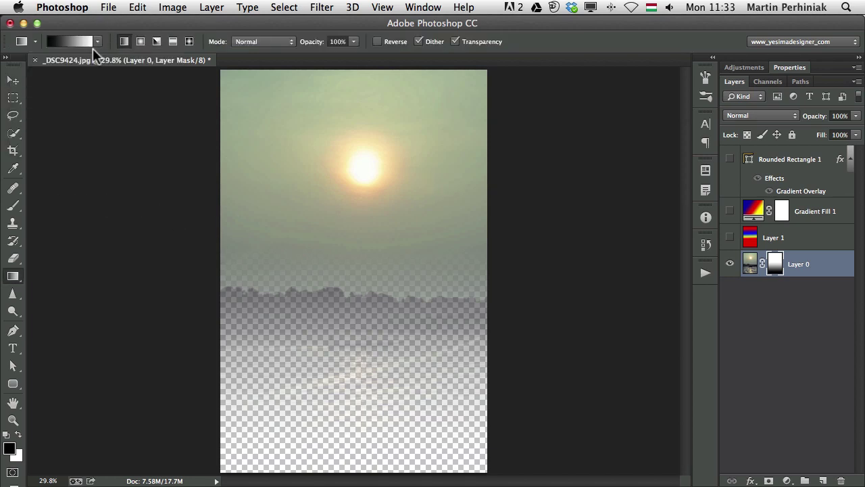
click(95, 43)
click(168, 61)
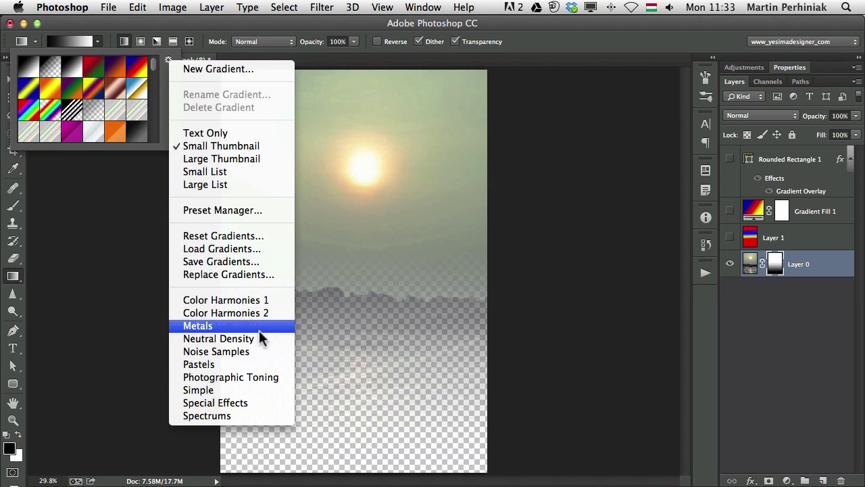
click(212, 400)
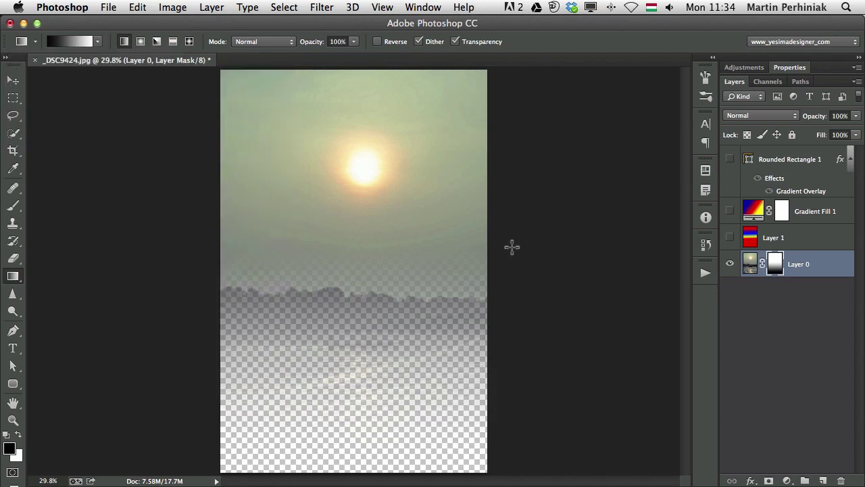